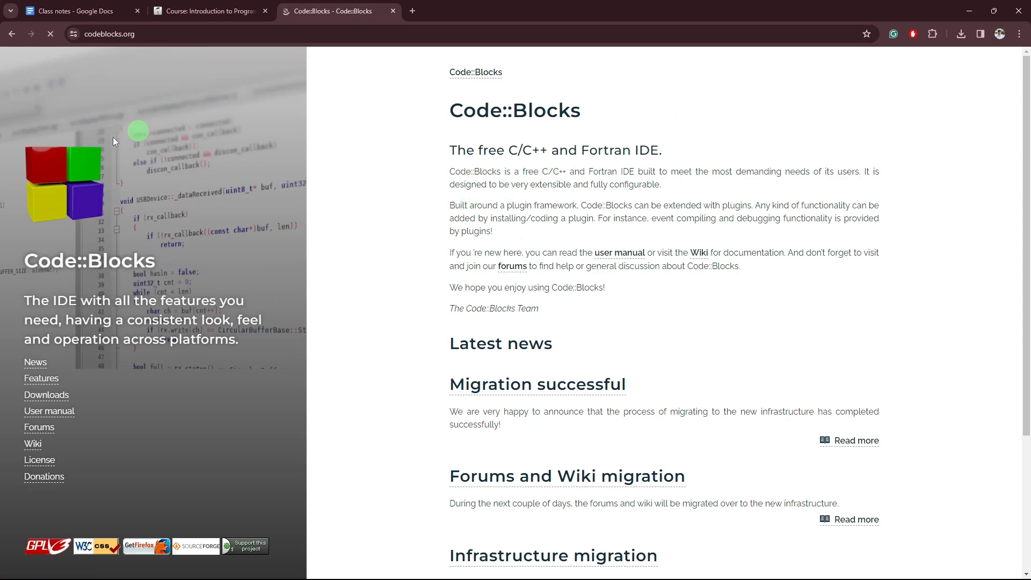
click(49, 401)
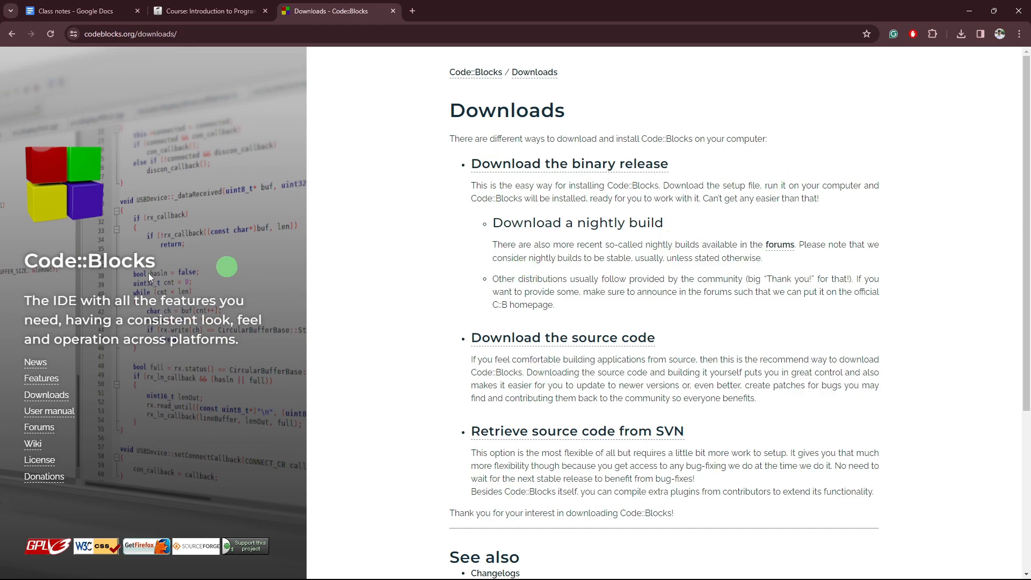
click(391, 12)
click(294, 11)
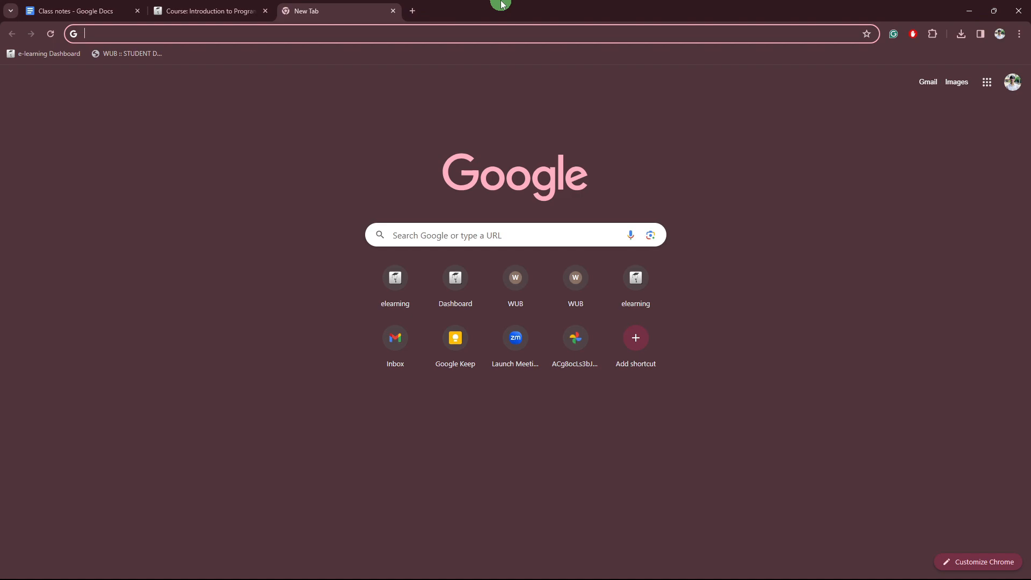
Step: Search Google for "code blocks" and open the official Code::Blocks website
text(code)
key(Return)
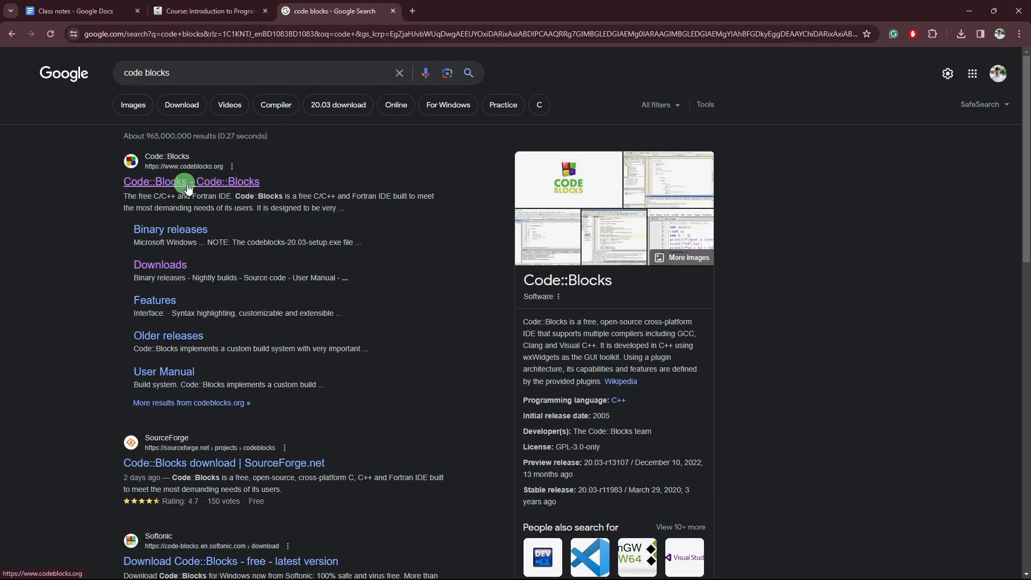
click(211, 183)
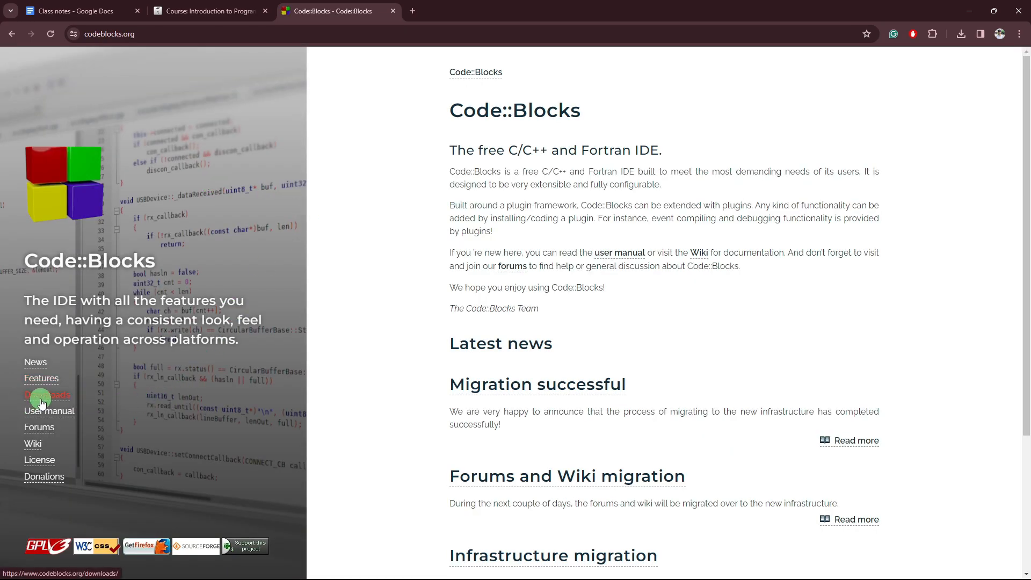
Step: Return to the search results and open the Code::Blocks Downloads page from there
click(19, 44)
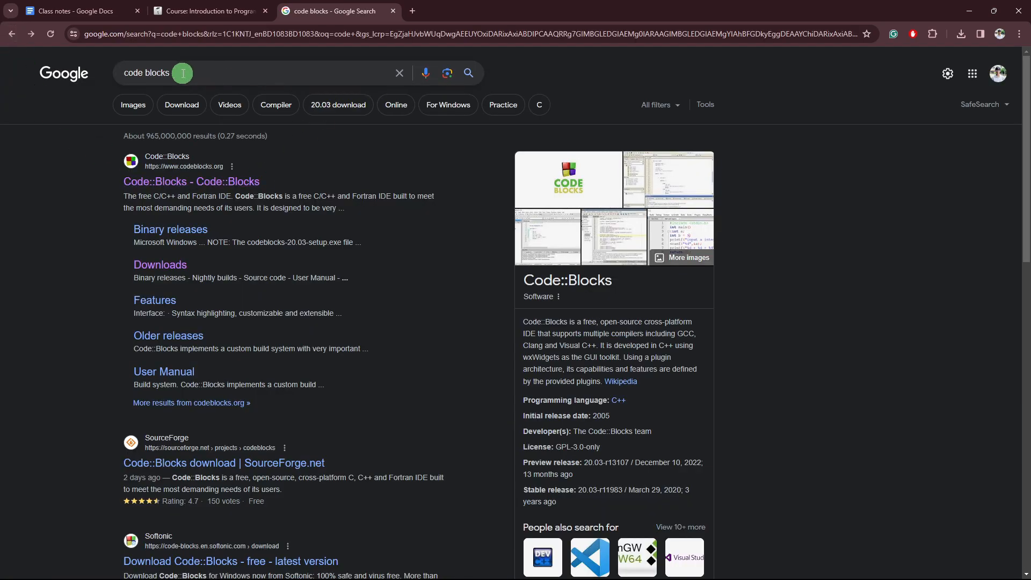
click(182, 73)
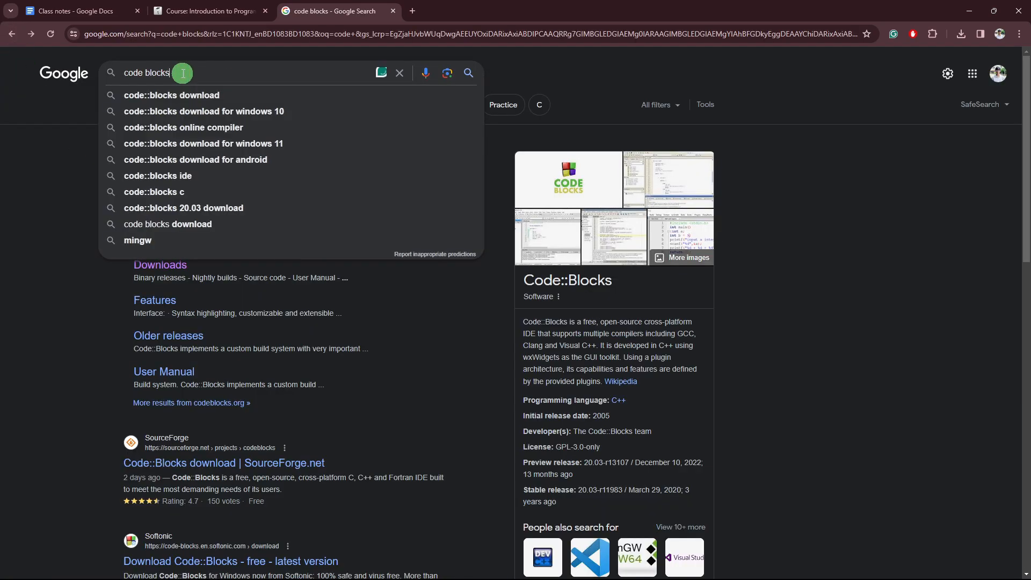
click(62, 149)
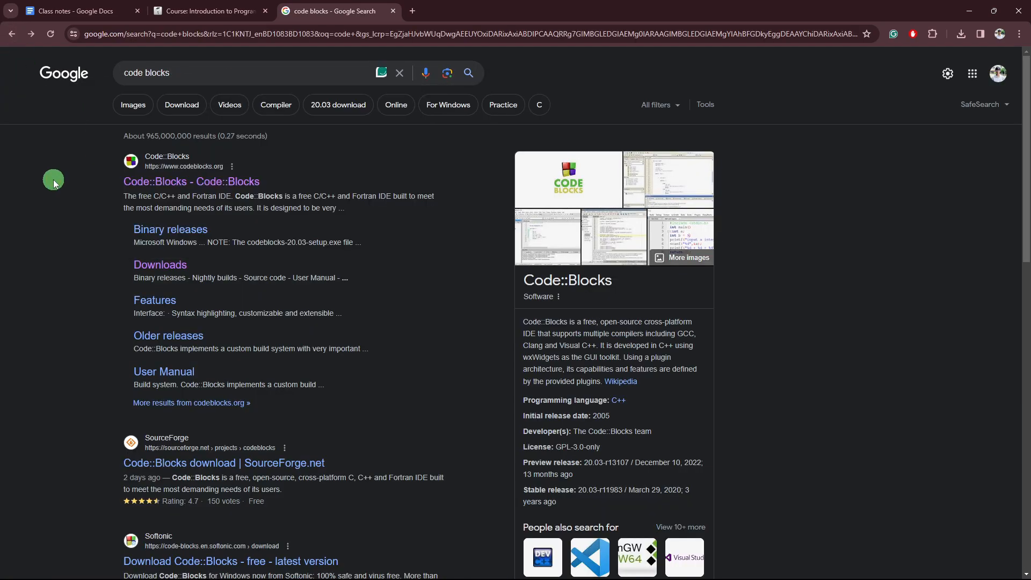
click(168, 266)
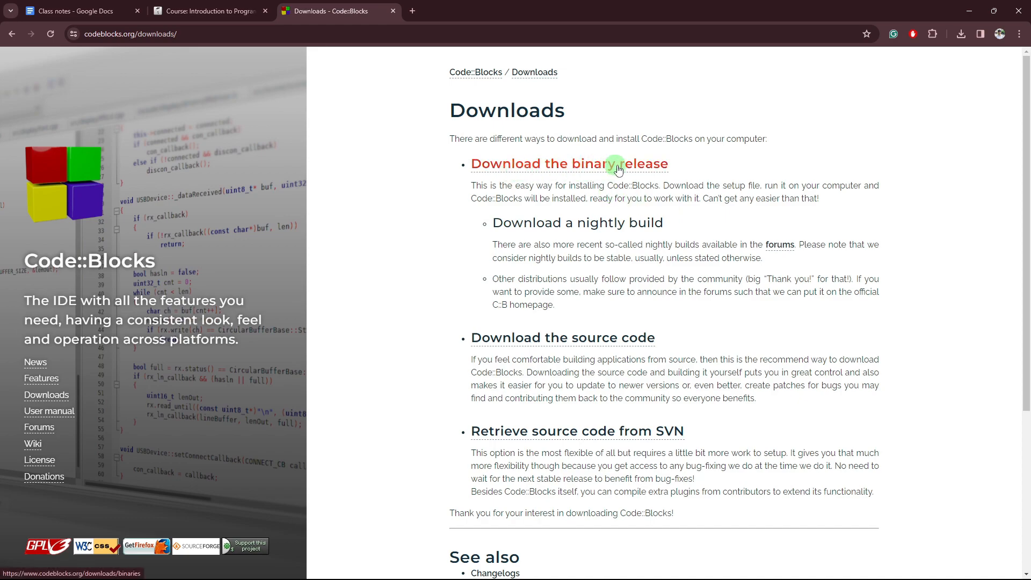
Step: Open the binary releases page and highlight the codeblocks-20.03mingw-setup.exe file name under Microsoft Windows
click(647, 167)
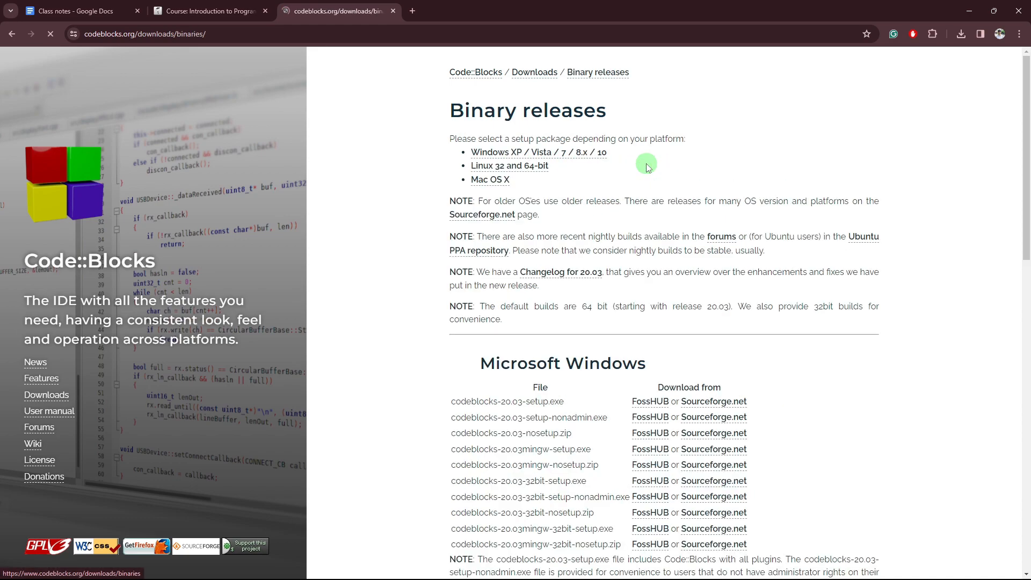
scroll(648, 163, down, 2)
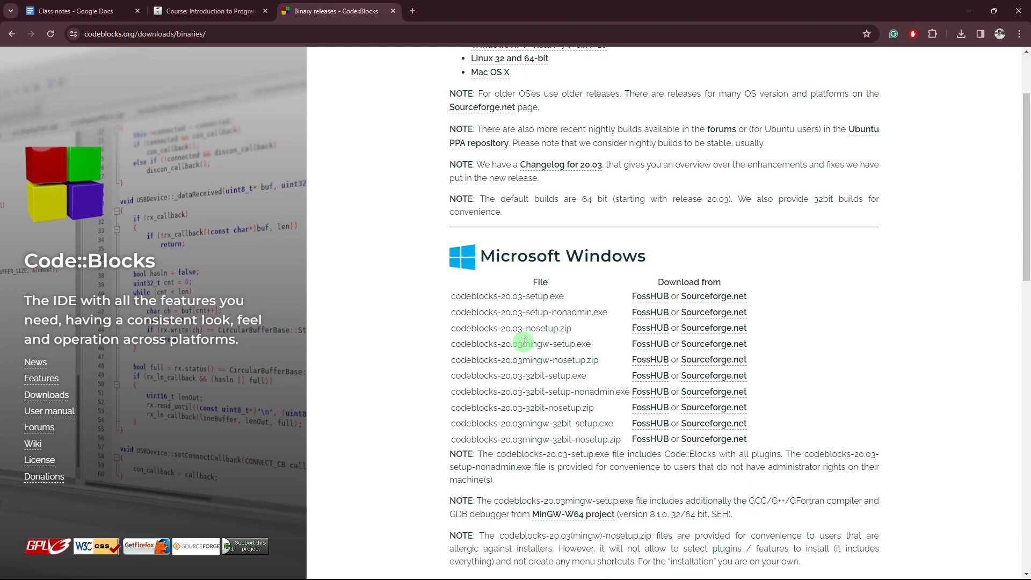
drag(538, 341, 599, 347)
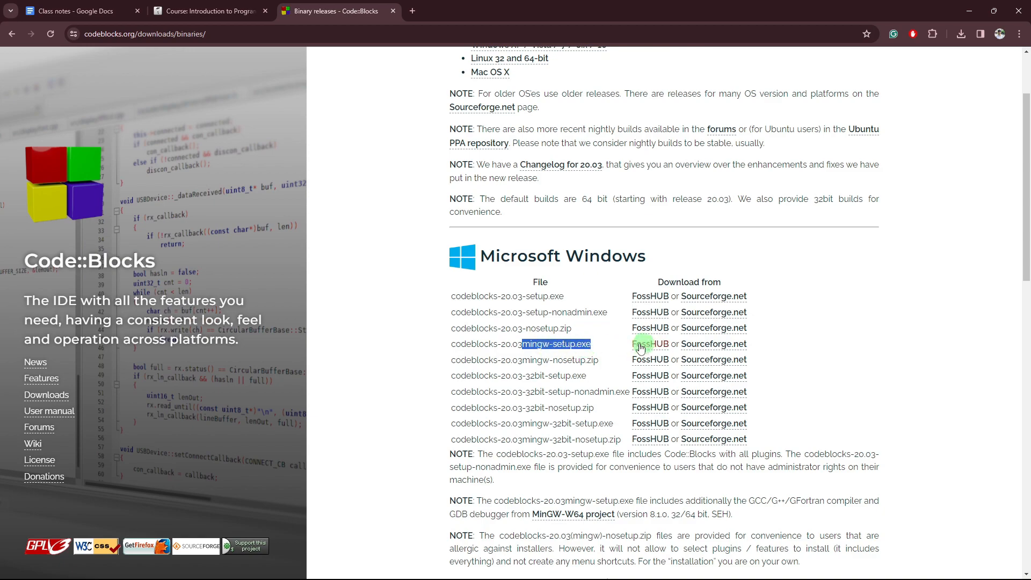
click(502, 344)
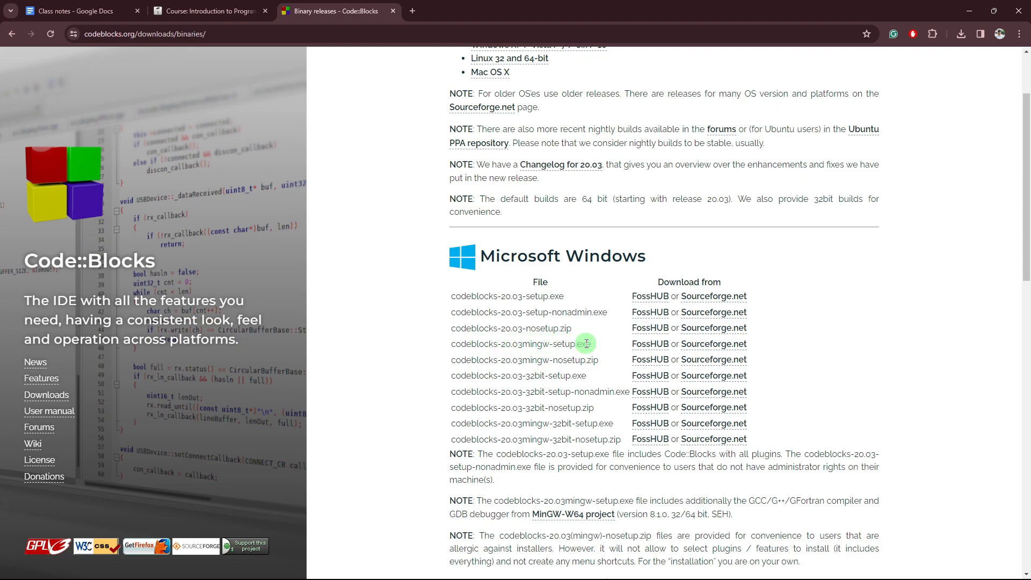
drag(593, 347, 446, 344)
click(539, 342)
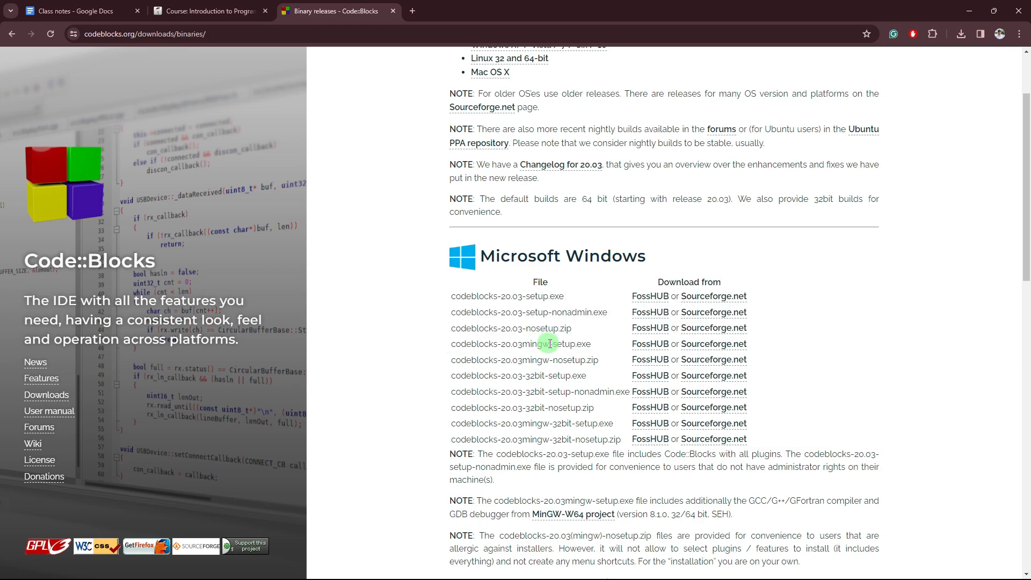
Step: Start downloading codeblocks-20.03mingw-setup.exe from FossHUB into the Introduction to Programming folder, and cancel the running download
click(650, 345)
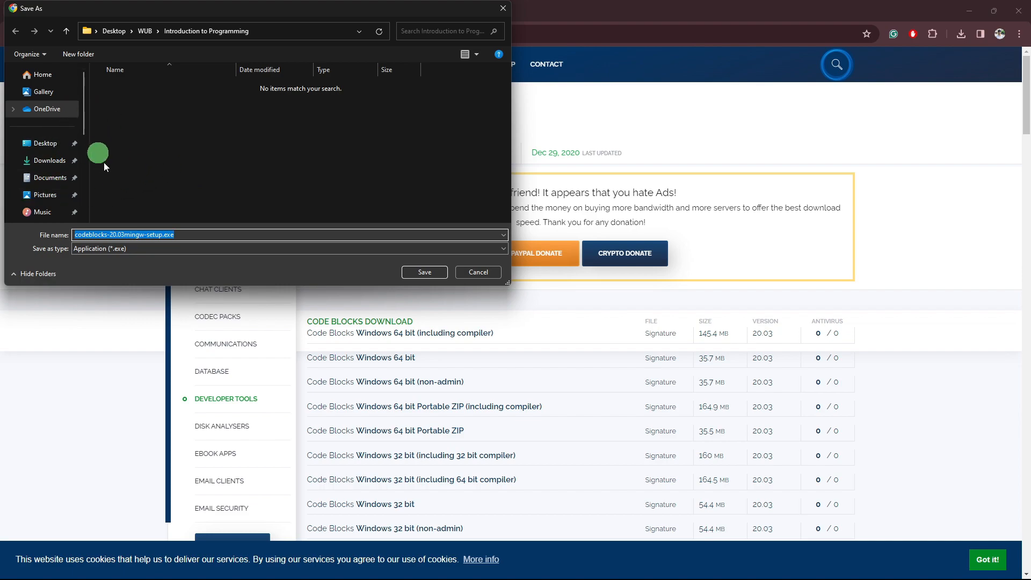
click(428, 271)
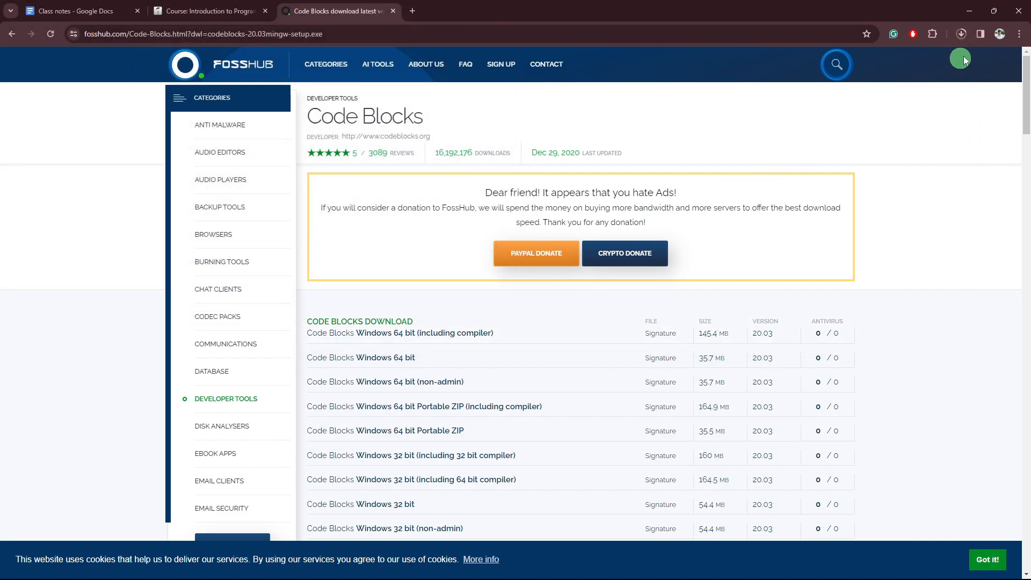
click(963, 39)
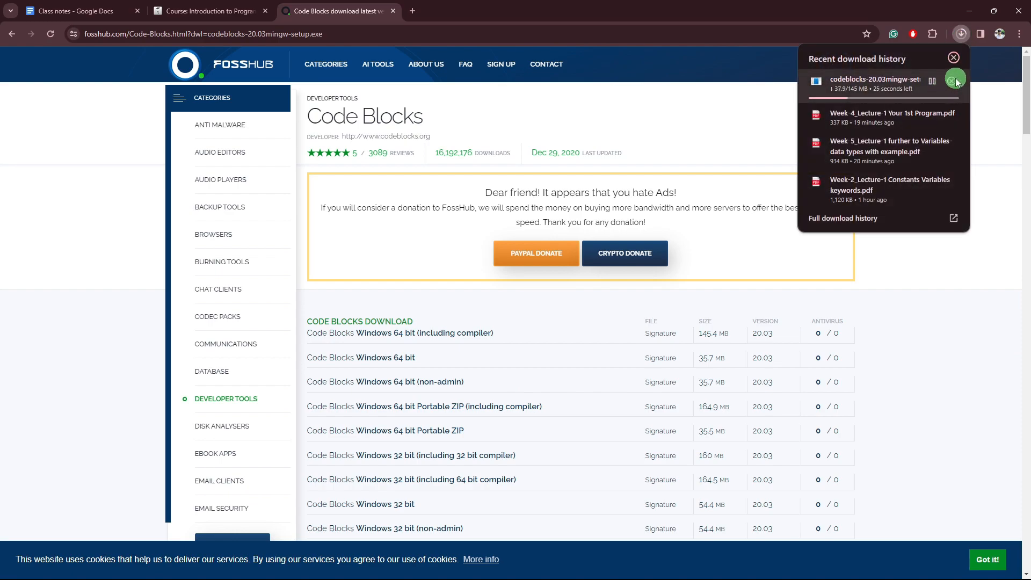
click(952, 81)
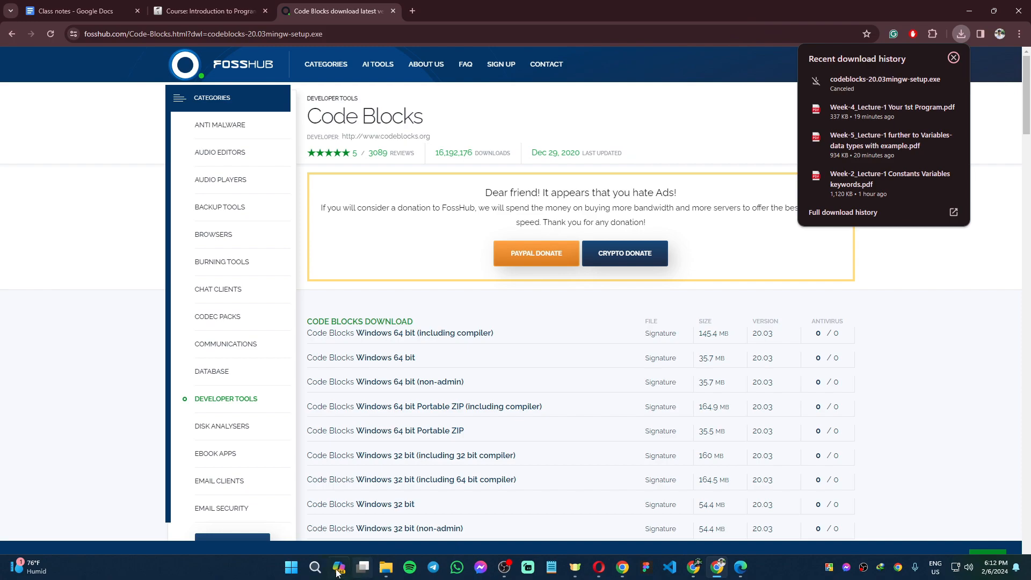
click(315, 566)
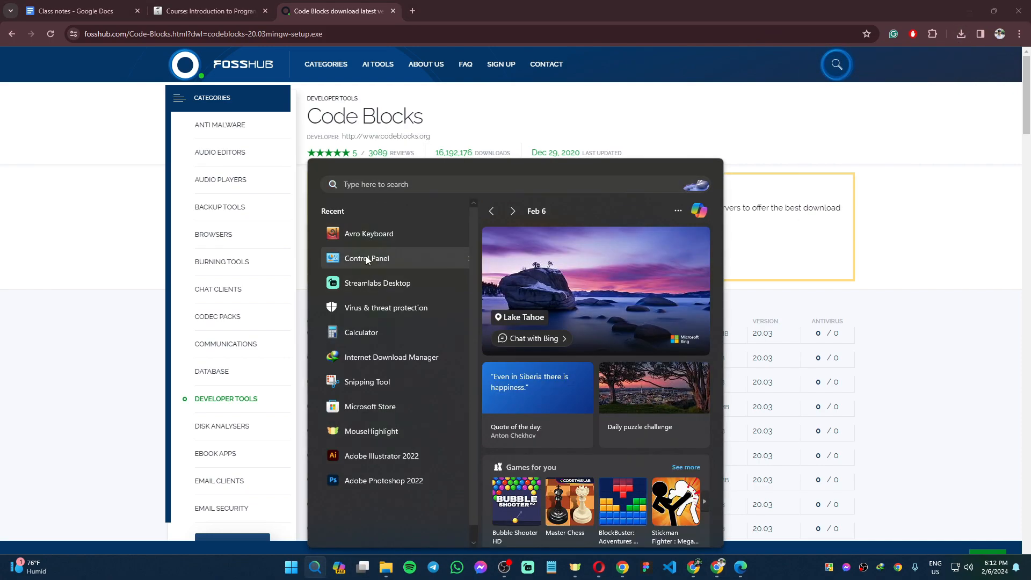
click(366, 257)
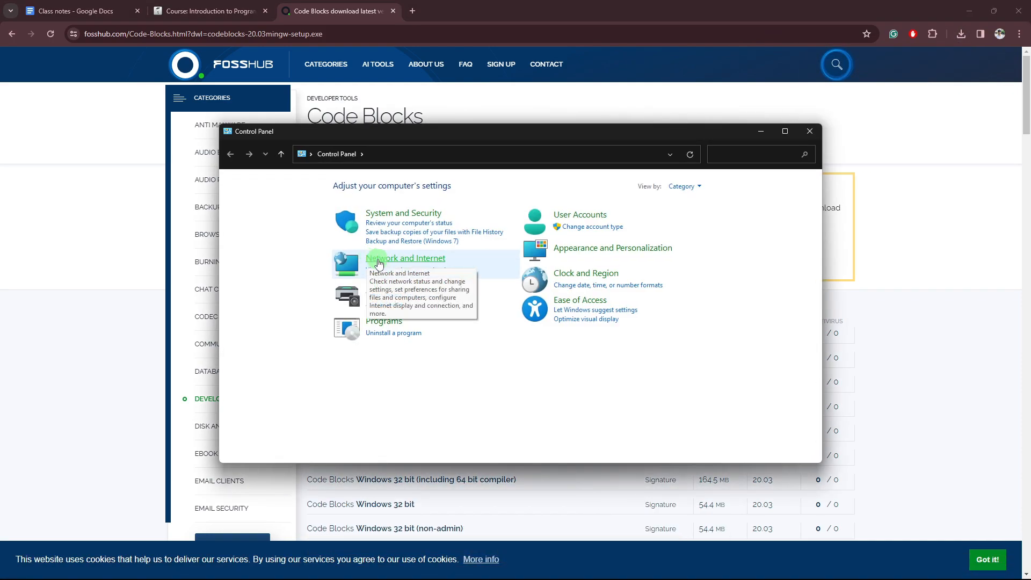
click(403, 334)
click(795, 140)
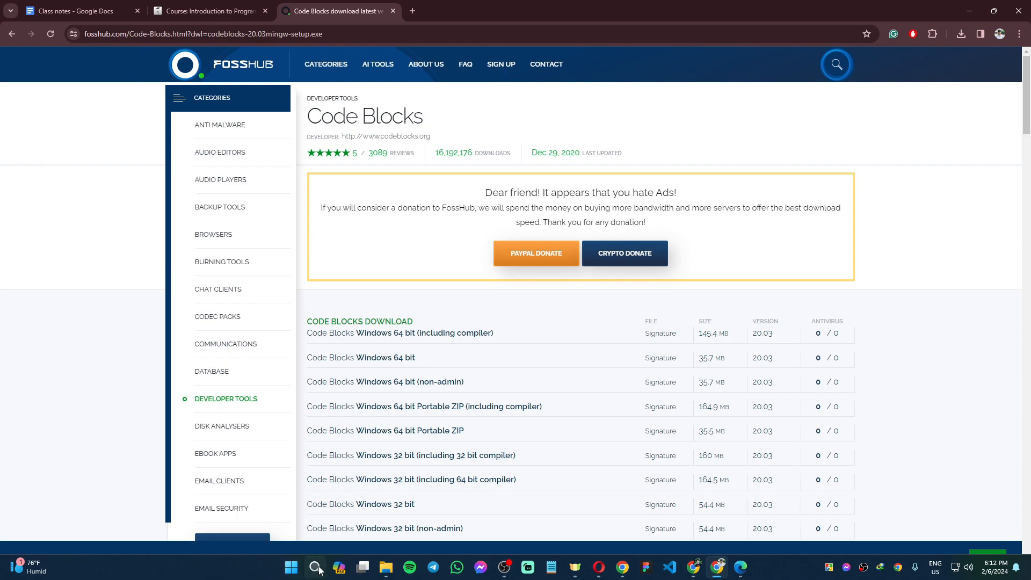
Step: Find Control Panel through Windows search and open its list of programs to uninstall
click(315, 567)
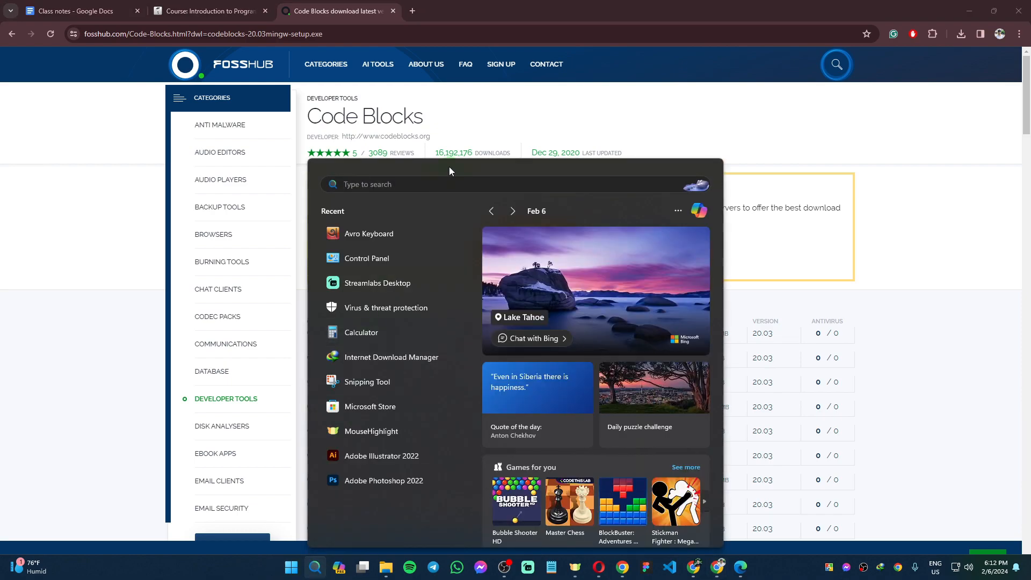
text(contr)
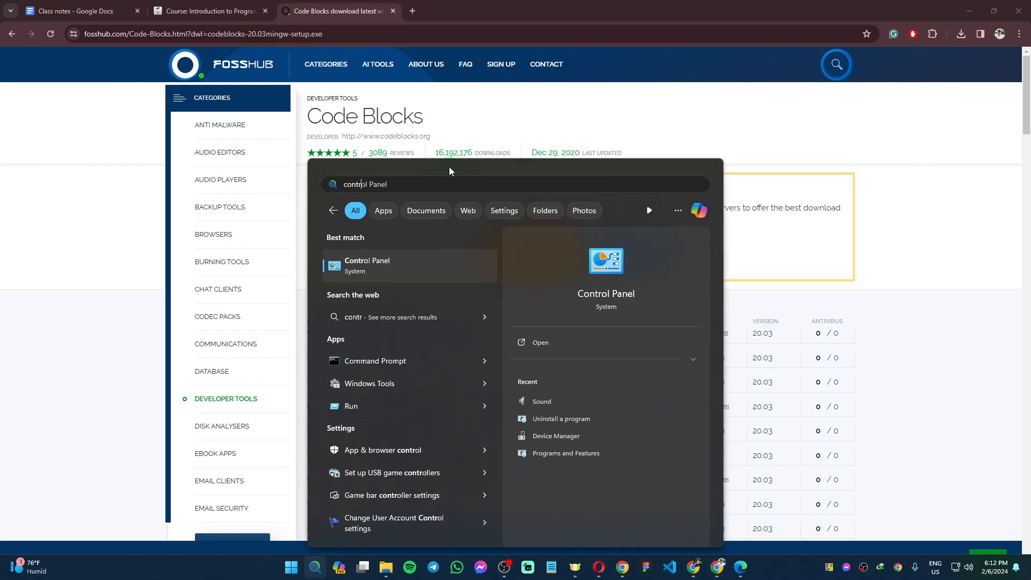
click(370, 260)
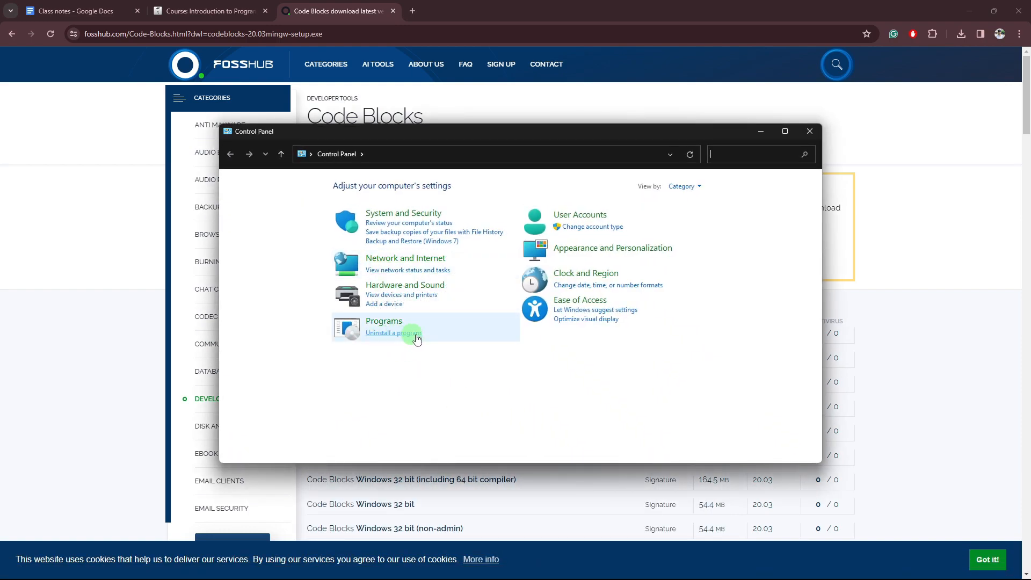
click(394, 333)
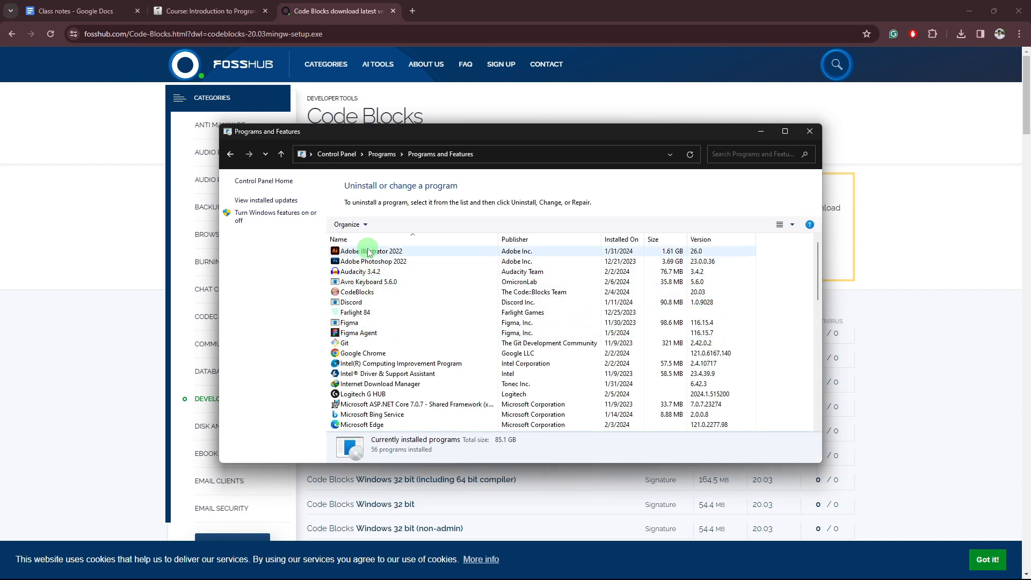
Step: Uninstall CodeBlocks from the computer and close the Programs and Features window
click(370, 297)
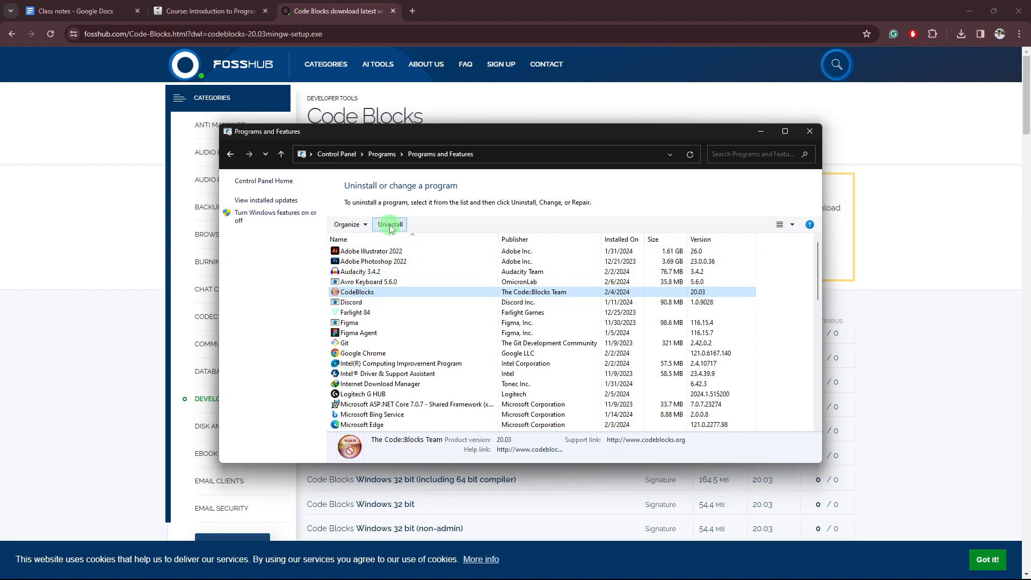
right_click(372, 293)
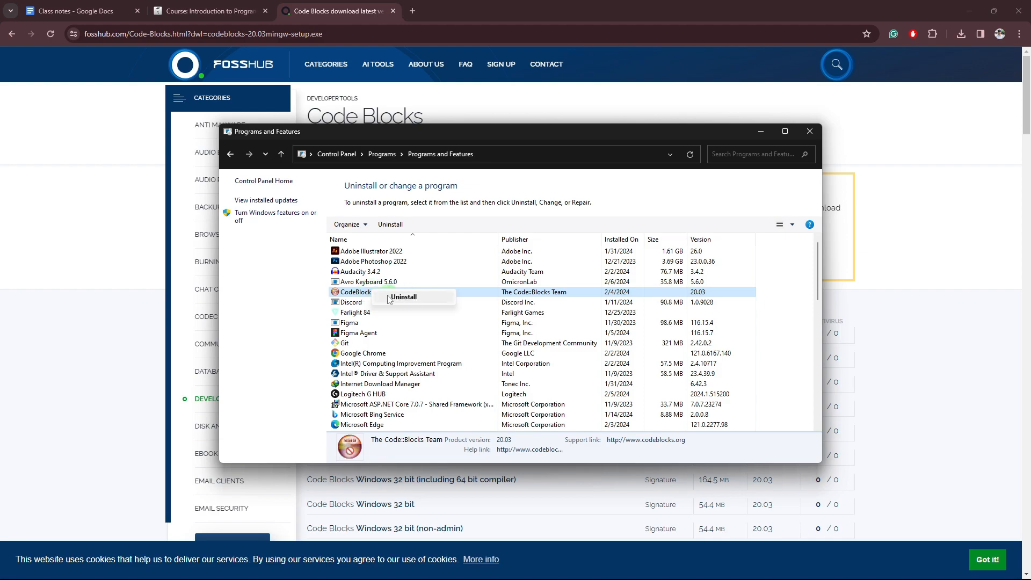
click(404, 297)
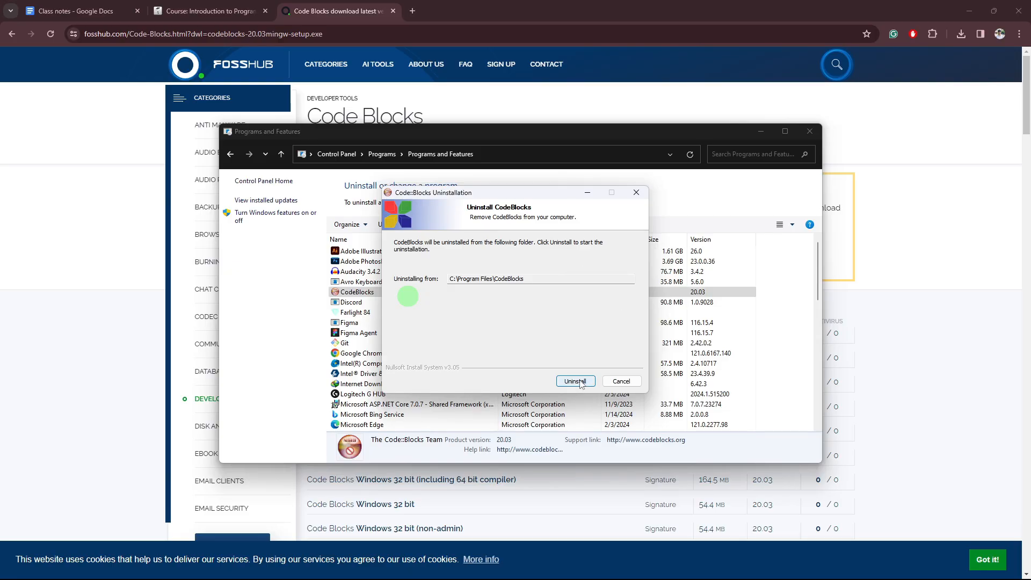
click(579, 382)
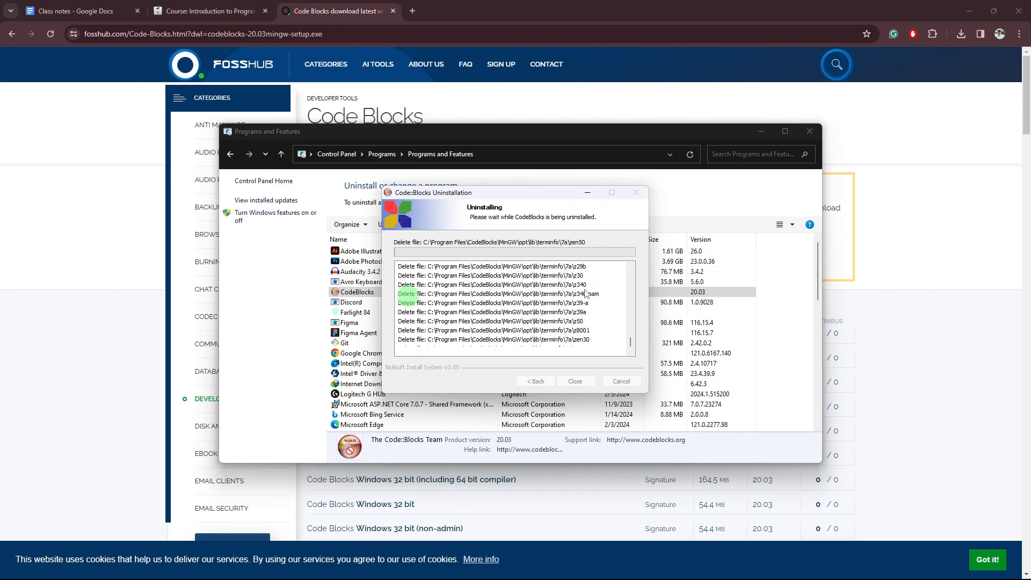
click(575, 381)
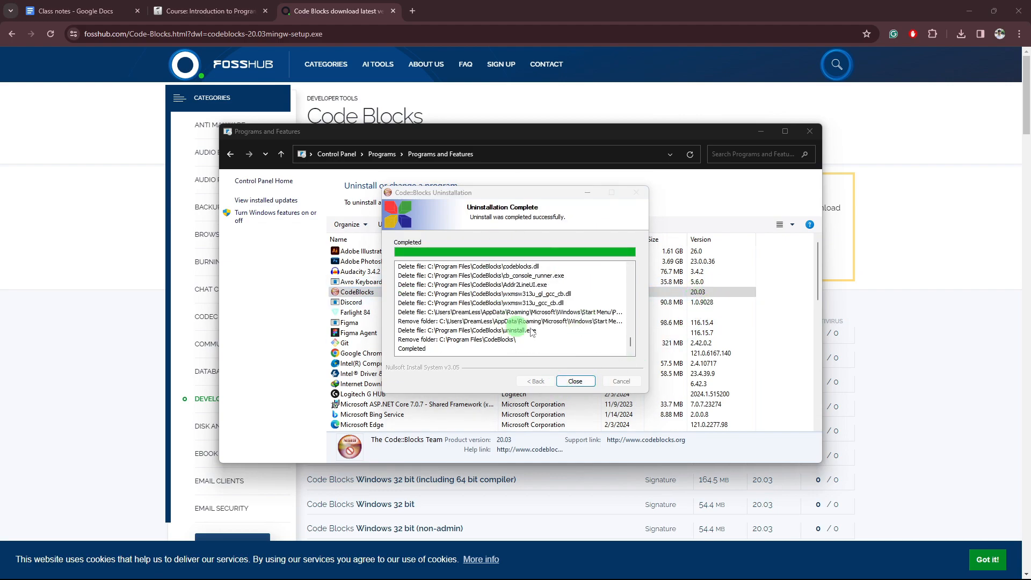
click(399, 245)
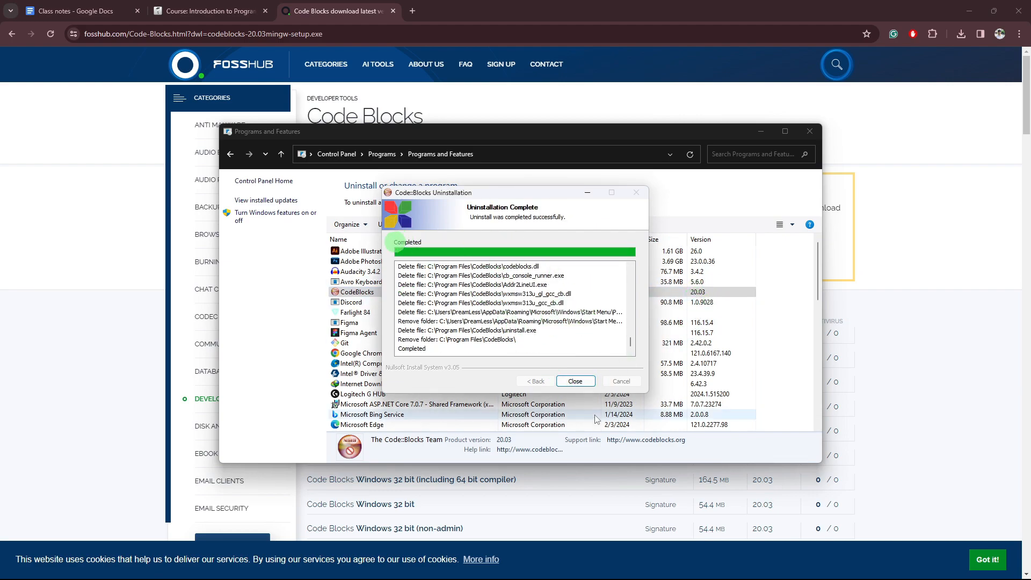
click(575, 381)
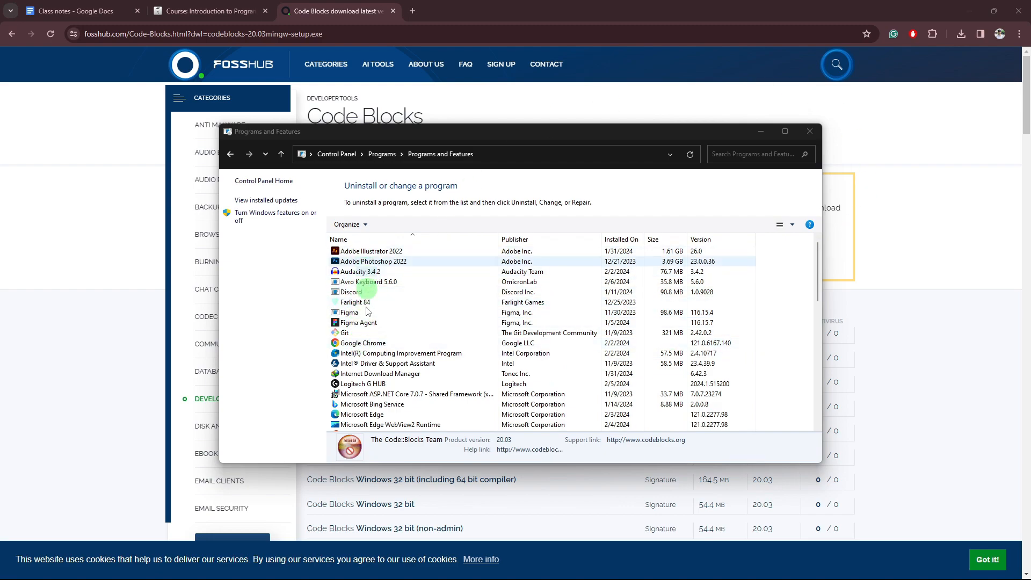
click(814, 131)
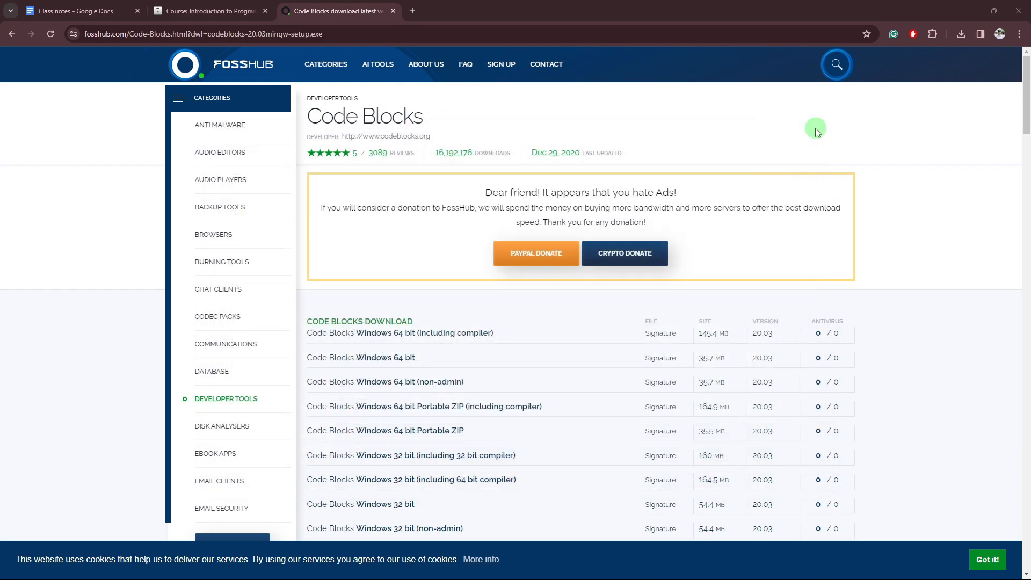
Step: Minimize the browser, switch to File Explorer and open the Downloads folder
click(973, 9)
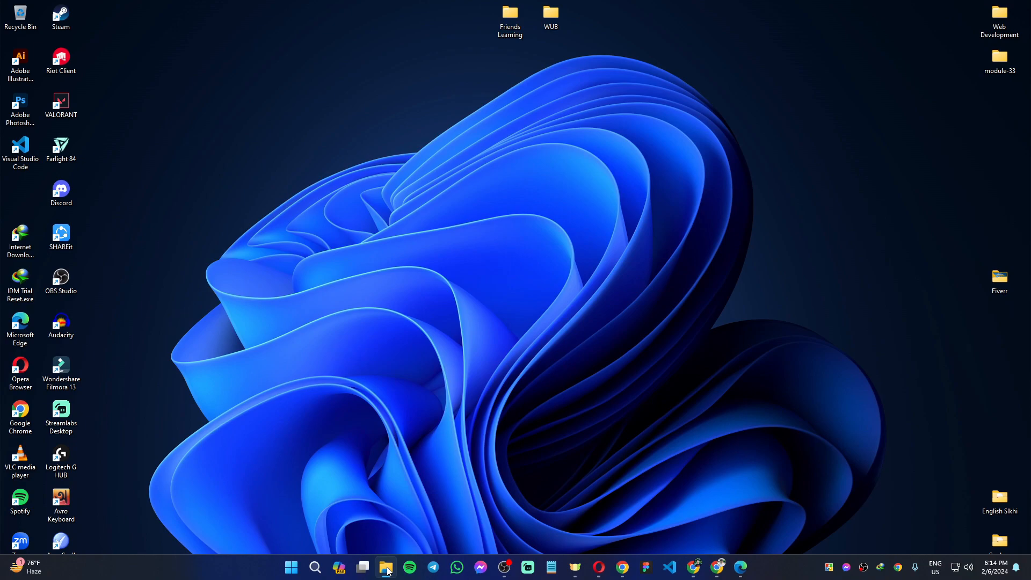
click(386, 567)
drag(491, 30, 480, 63)
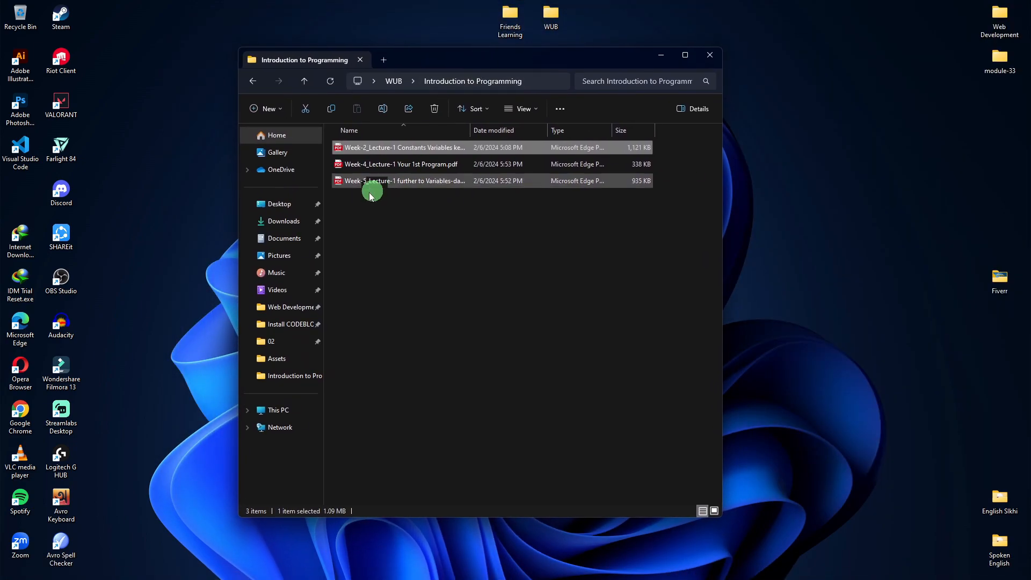
click(294, 242)
click(280, 220)
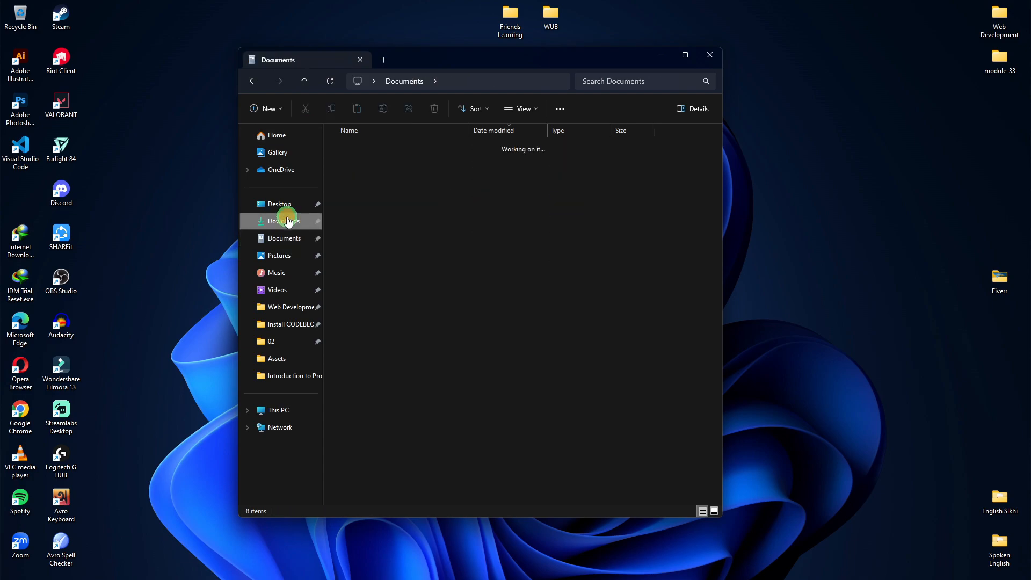
Step: Run codeblocks-20.03mingw-setup.exe from the Programs folder in Downloads and close the File Explorer window
click(382, 161)
double_click(381, 179)
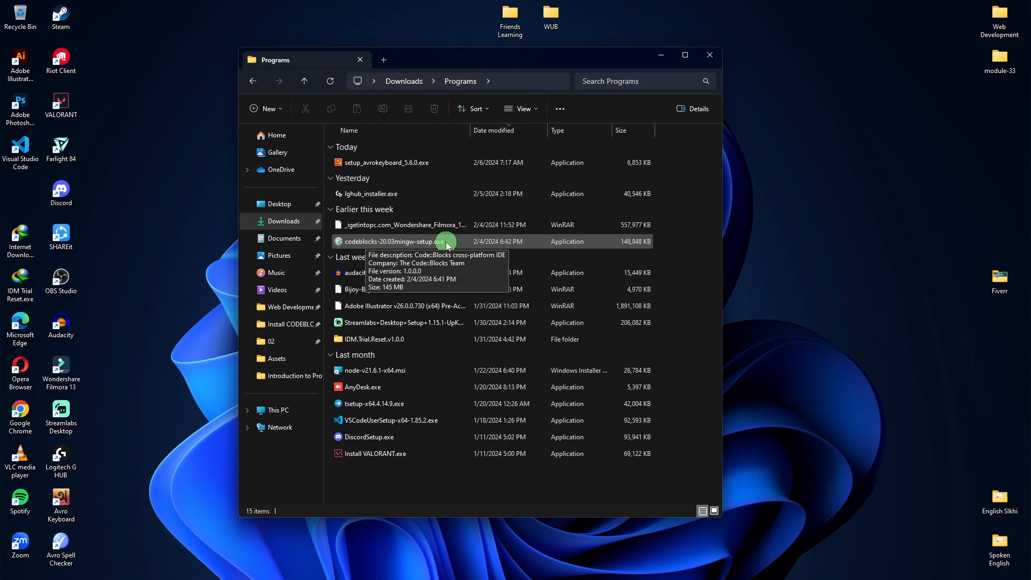
click(411, 246)
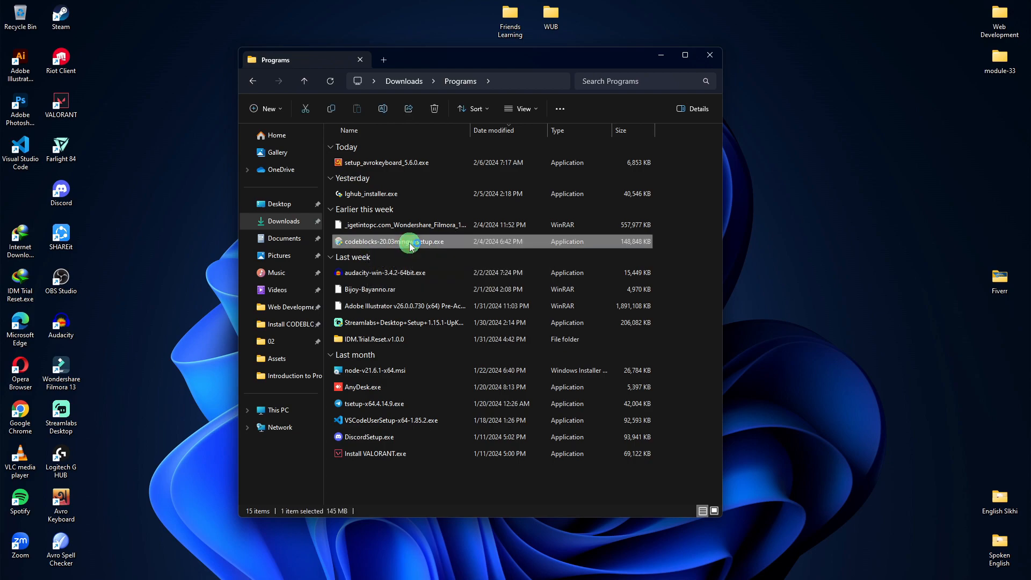
double_click(409, 243)
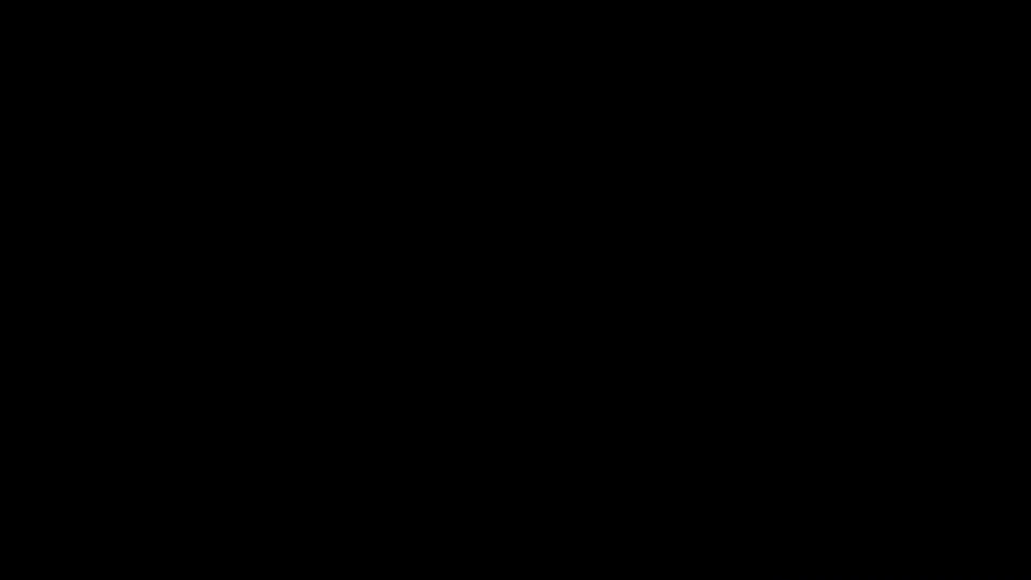
click(472, 374)
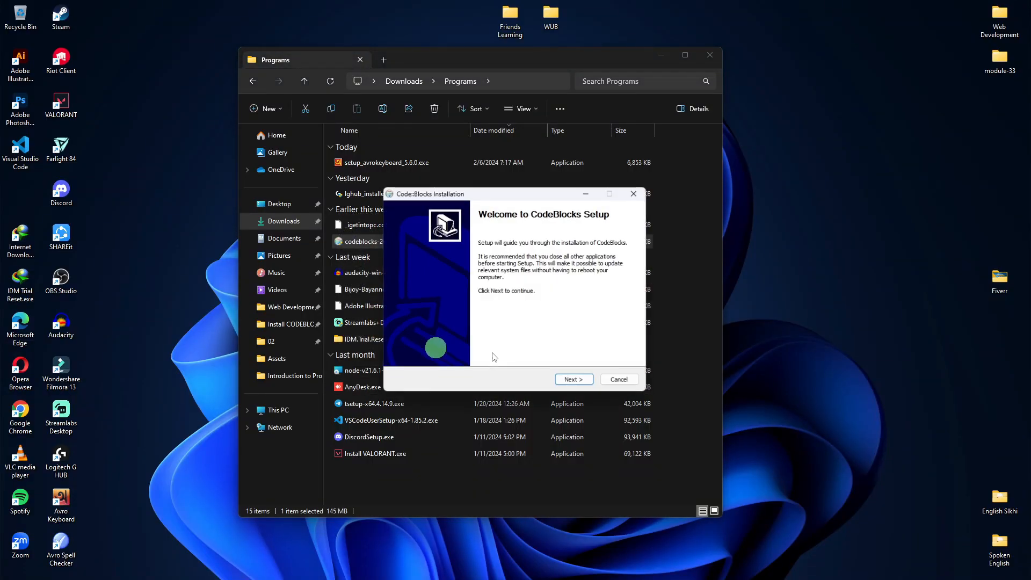
click(709, 55)
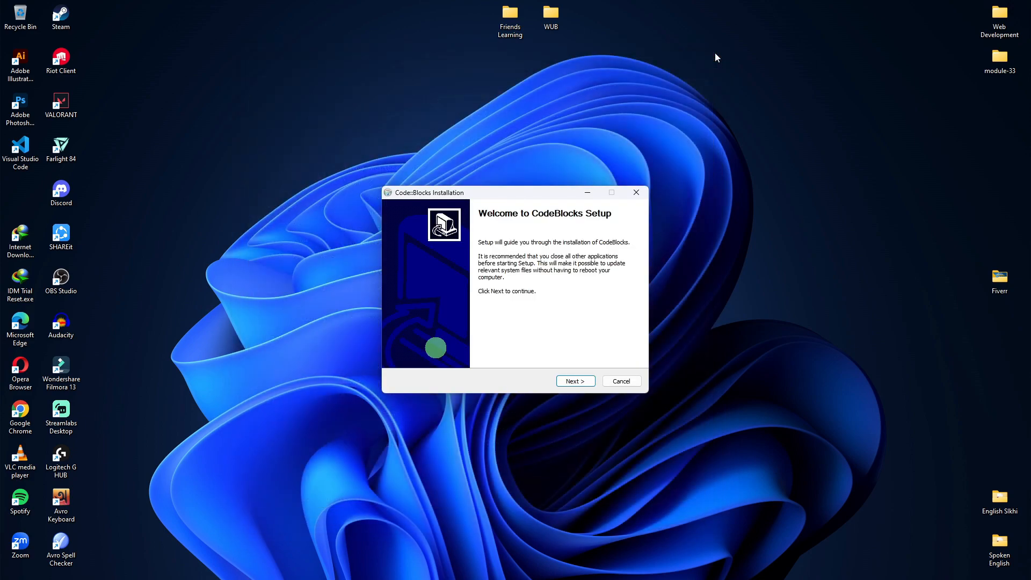
Step: Accept the CodeBlocks license agreement and install it with the default components and destination folder
click(573, 382)
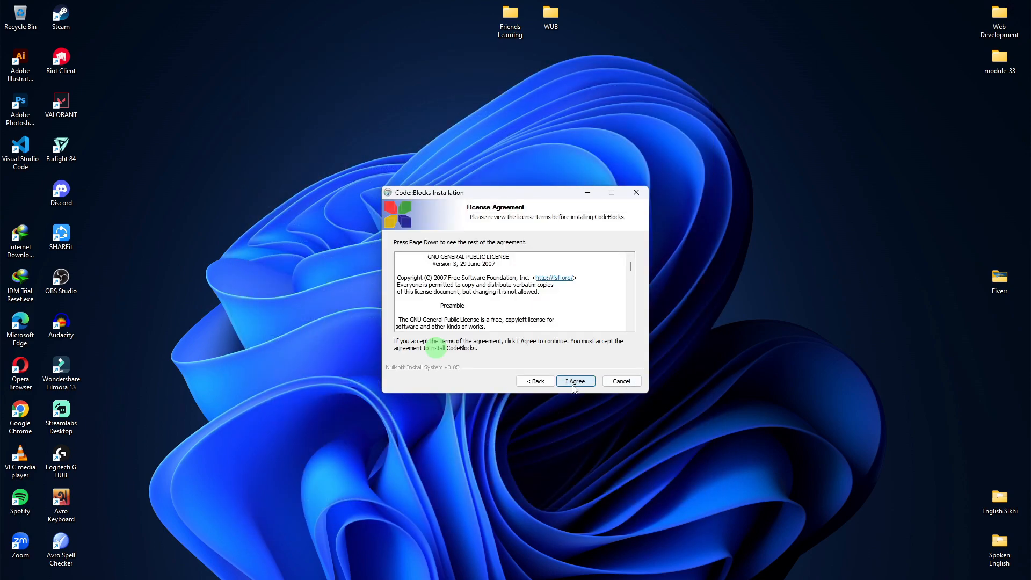
click(575, 382)
click(575, 382)
click(575, 382)
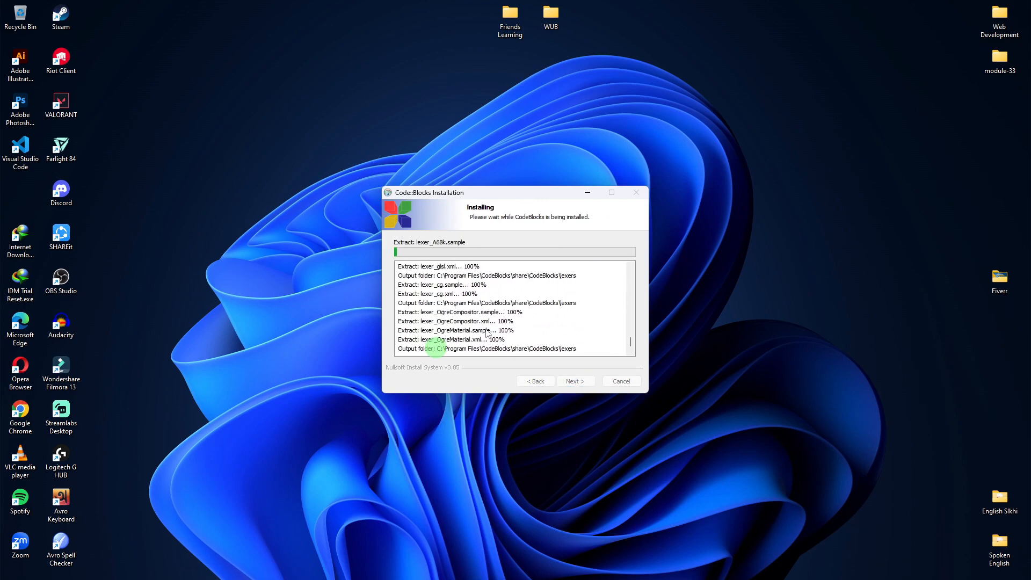
click(677, 295)
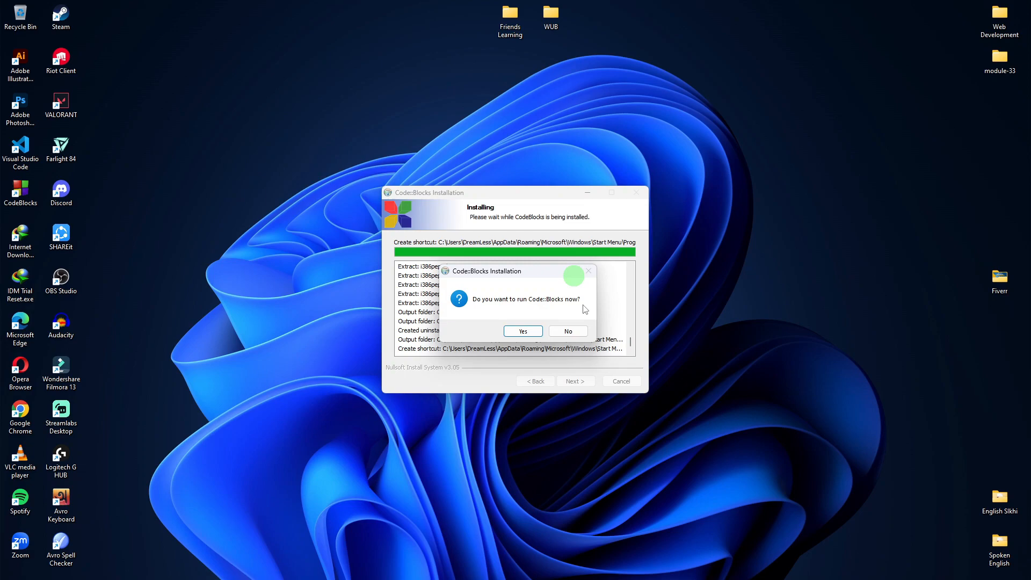
Step: Complete the setup wizard with Code::Blocks set to run, and close the Code::Blocks window
click(520, 331)
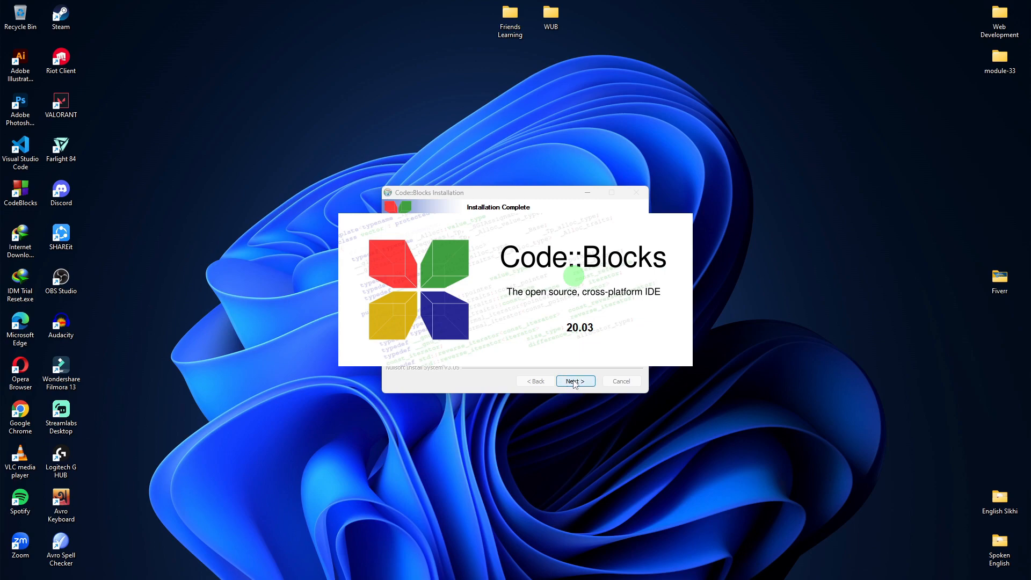
click(574, 382)
click(573, 381)
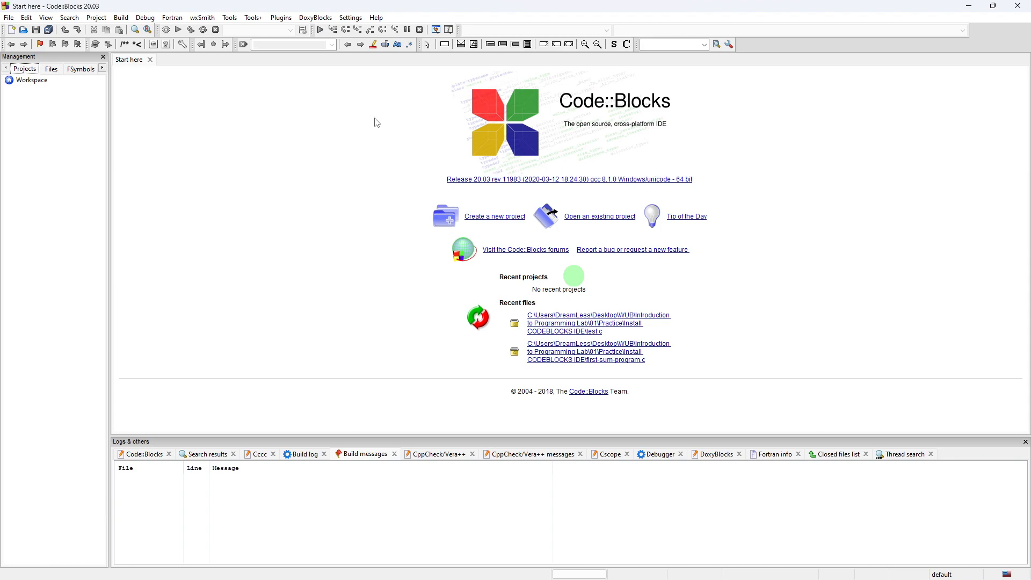
click(1017, 6)
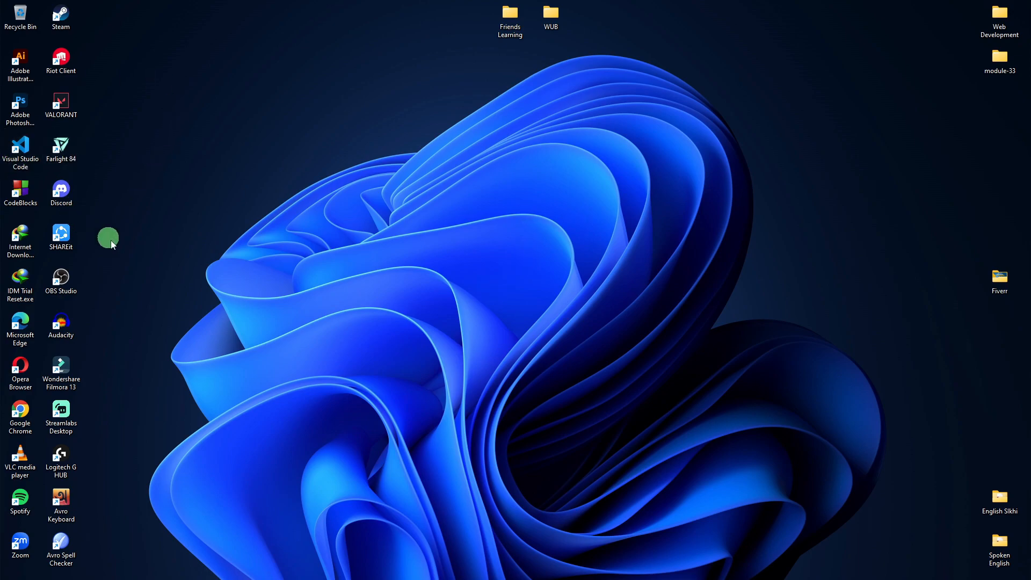
Step: Move the CodeBlocks shortcut to the middle of the desktop and draw a selection around it
drag(11, 194, 495, 220)
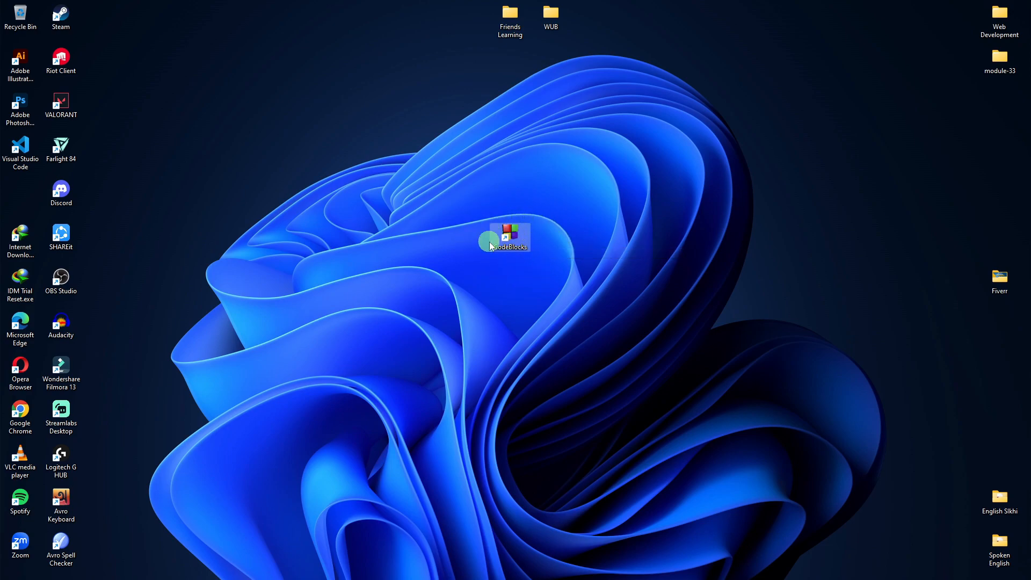
drag(407, 148, 631, 315)
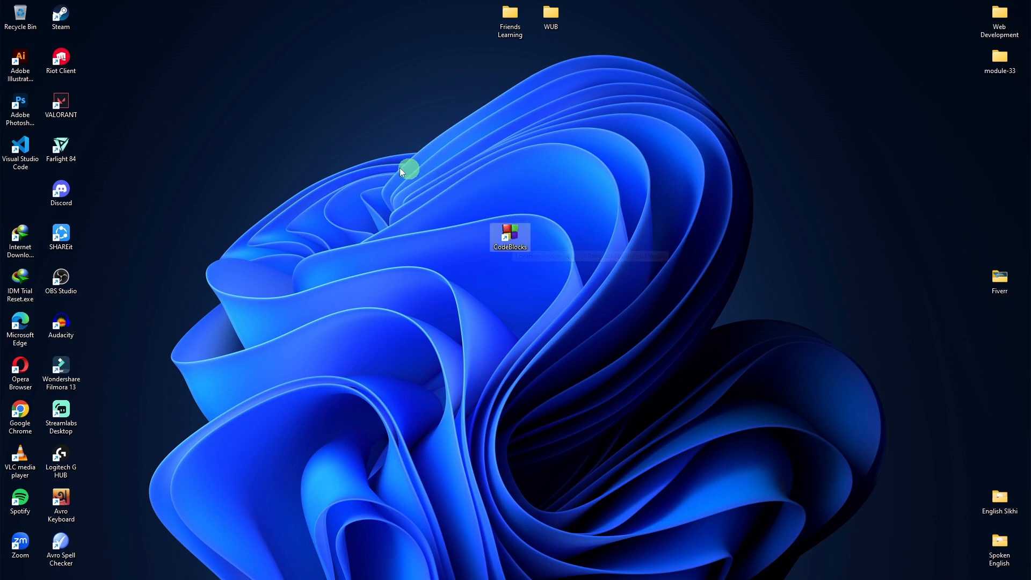
Step: Search Windows for the installed CodeBlocks app
mouse_move(395, 577)
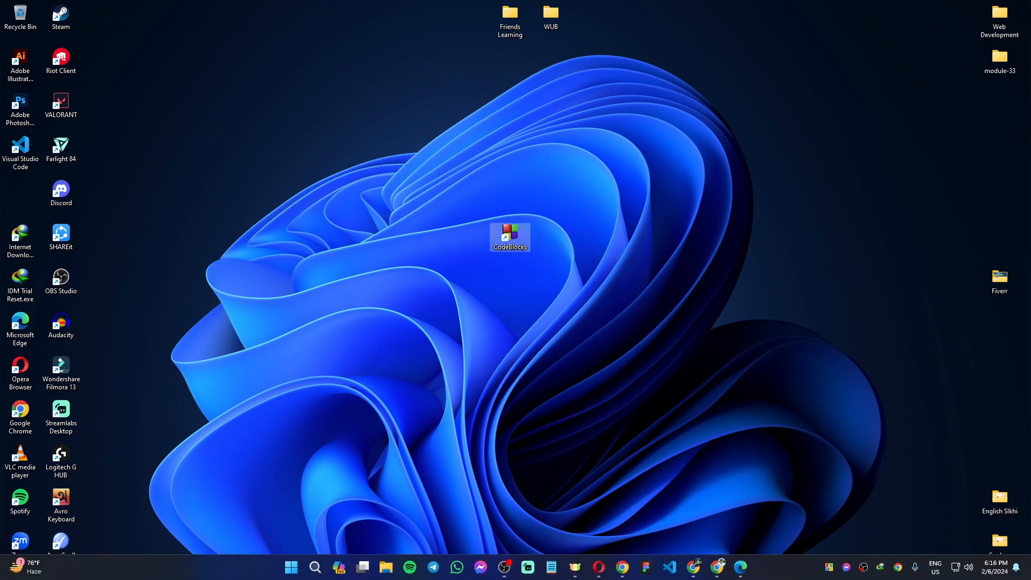
click(316, 567)
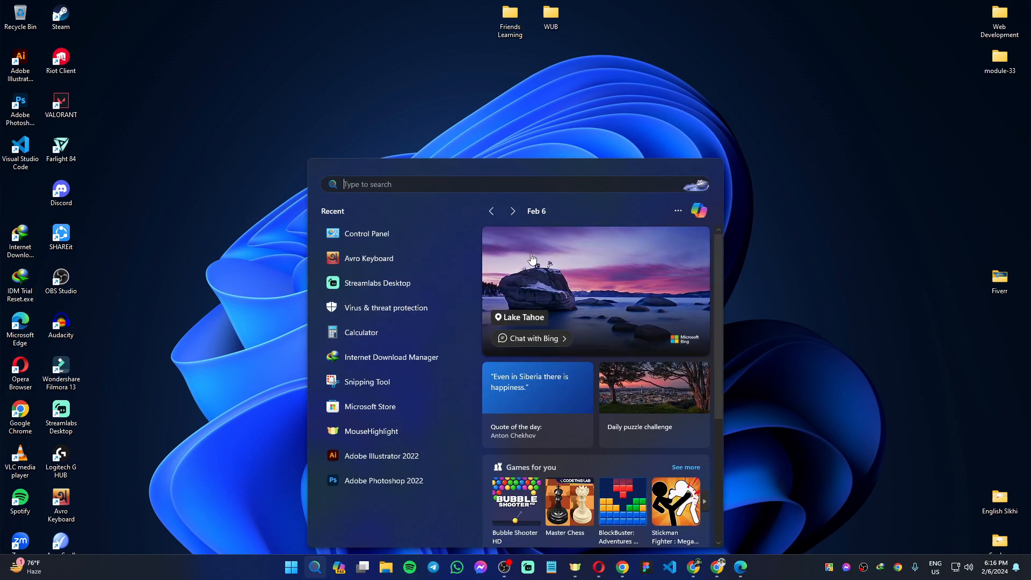
text(codeb)
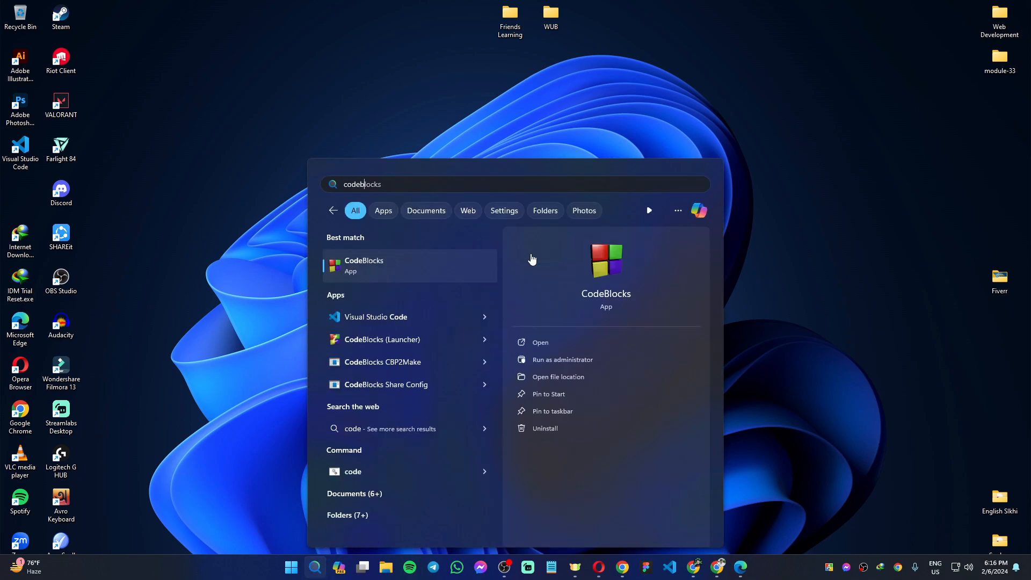
text(lo)
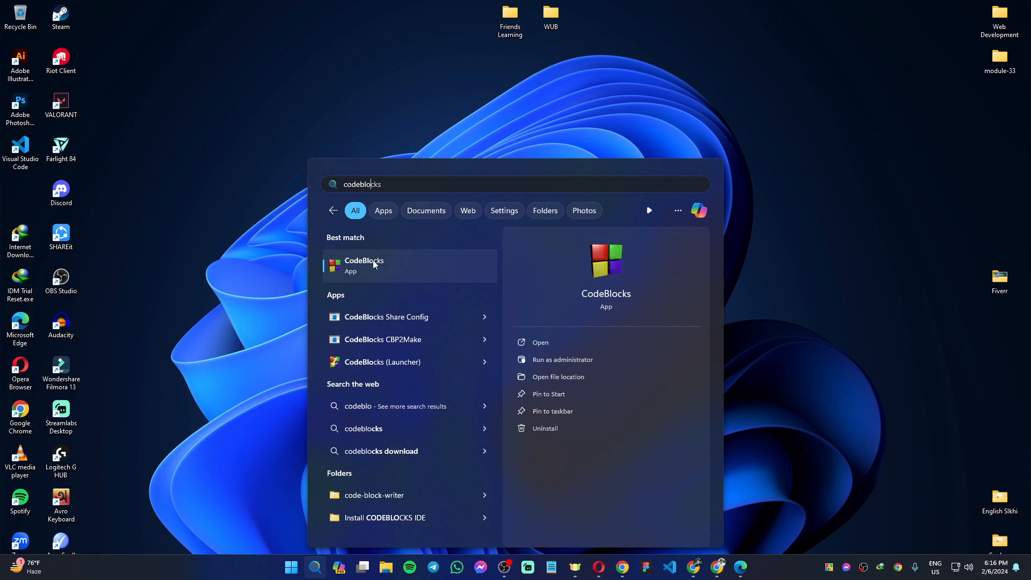
Step: Launch Code::Blocks from its desktop shortcut and look through the options for creating new items
drag(382, 261, 16, 201)
double_click(16, 198)
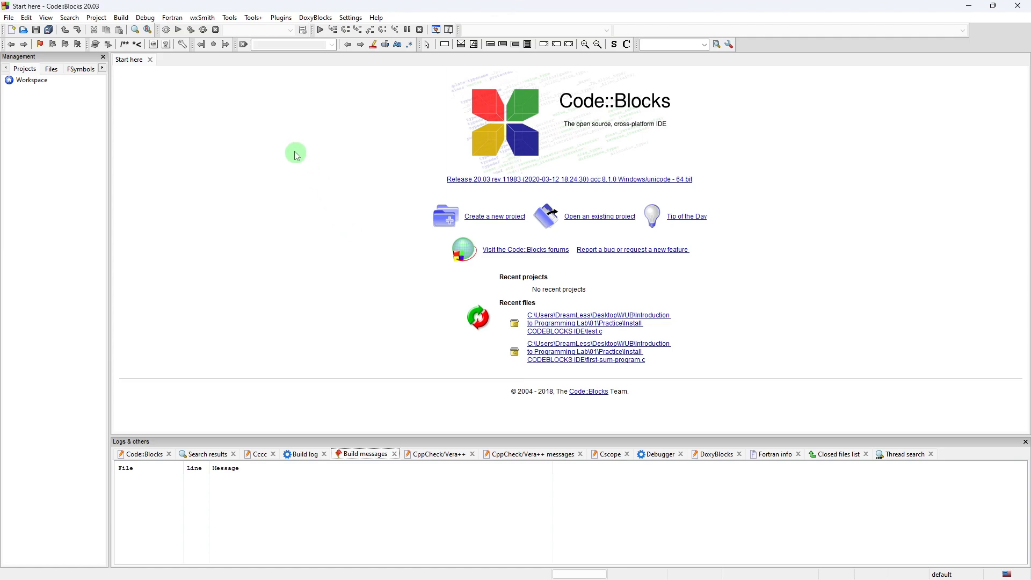
click(11, 18)
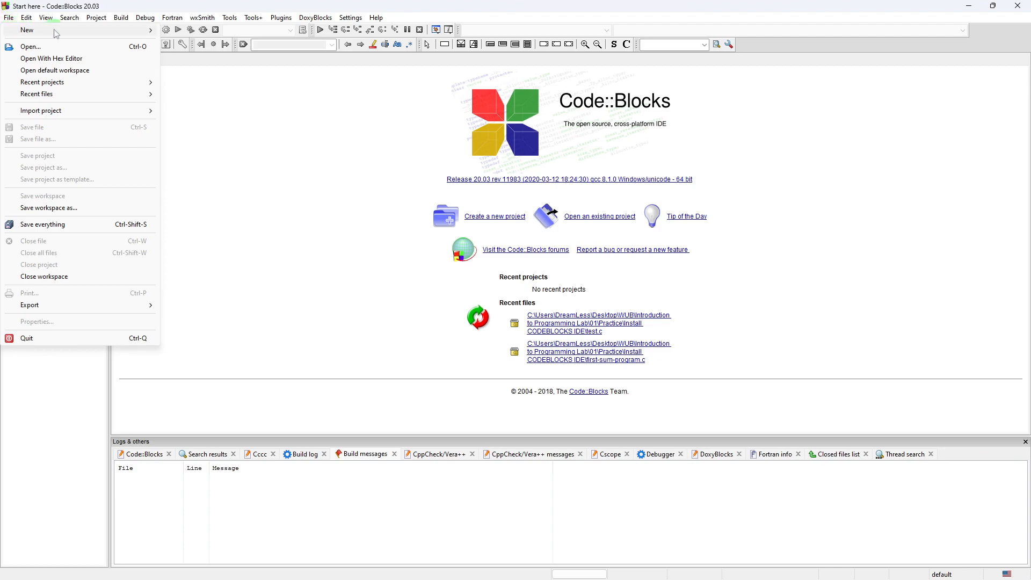
mouse_move(137, 35)
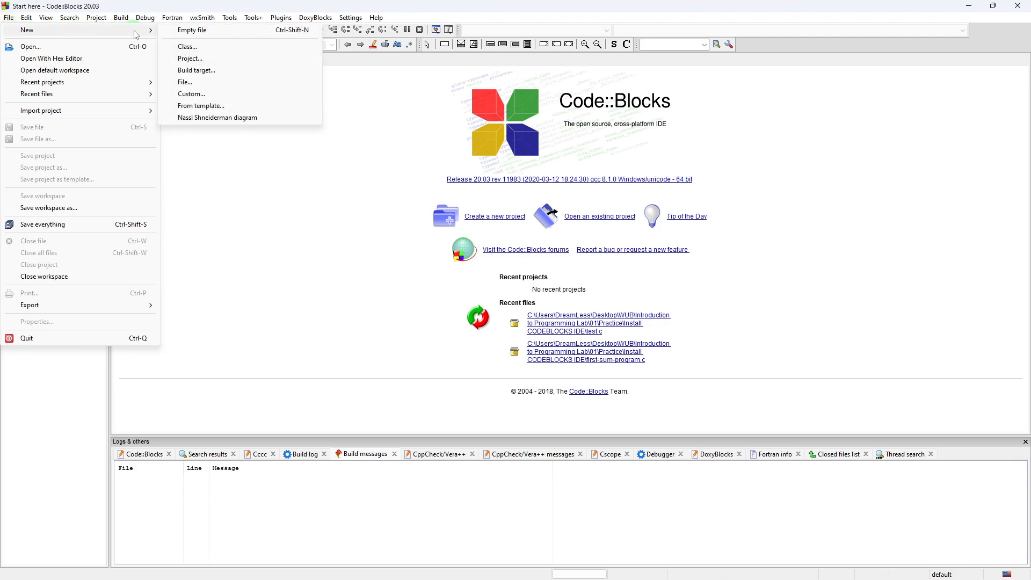
click(289, 166)
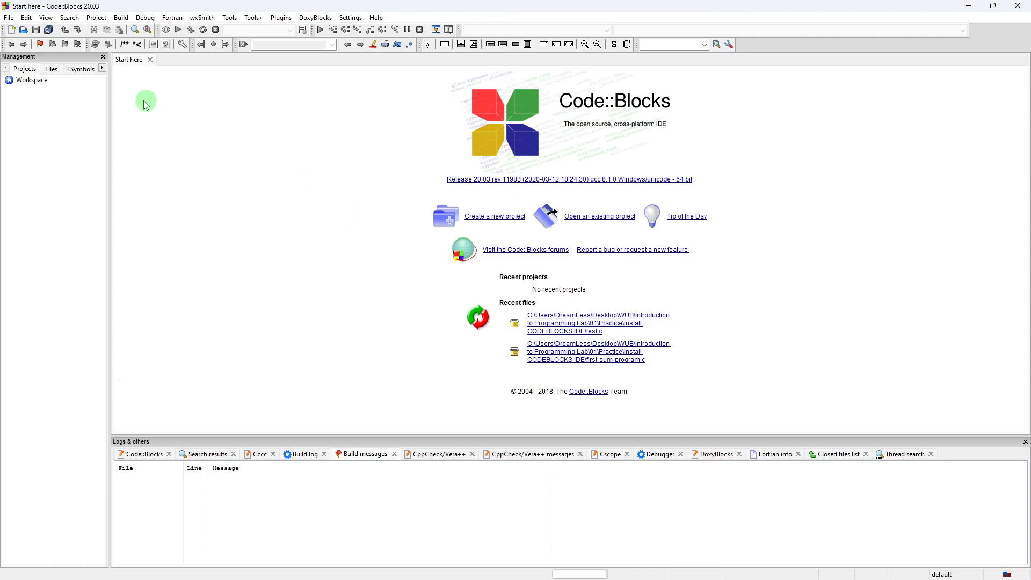
Step: Start creating a new file from the C/C++ source template
click(9, 18)
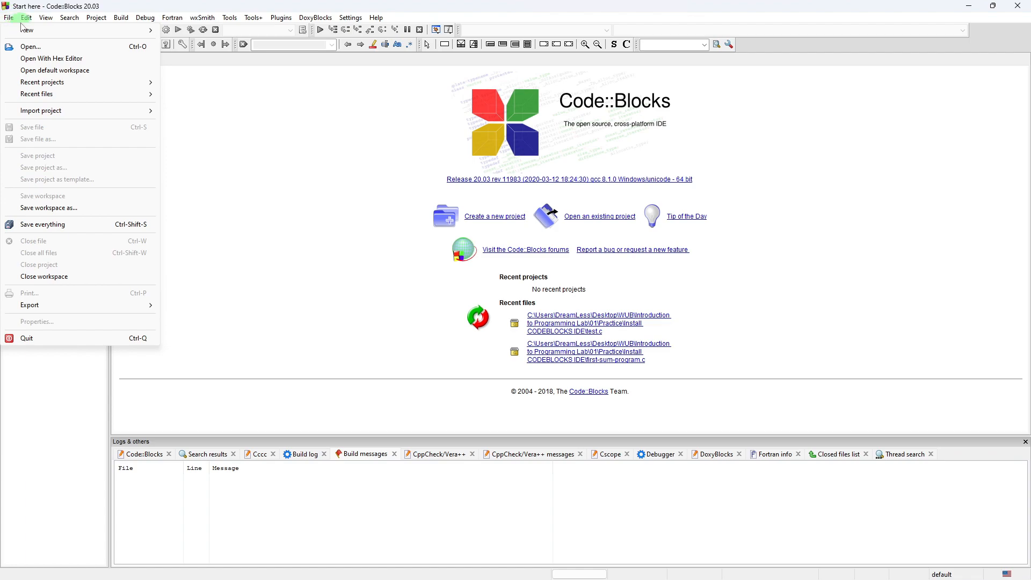
mouse_move(38, 34)
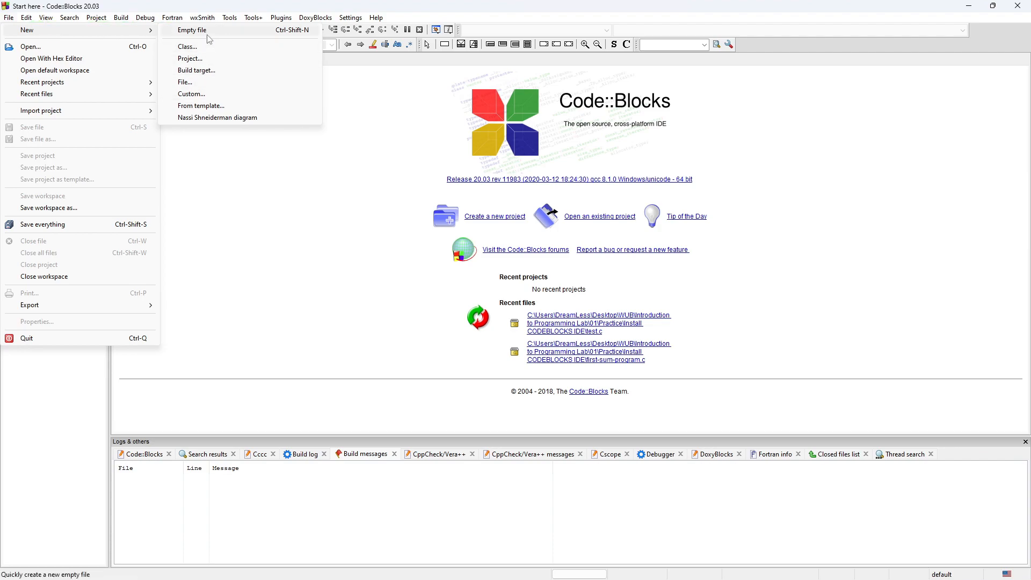
click(198, 83)
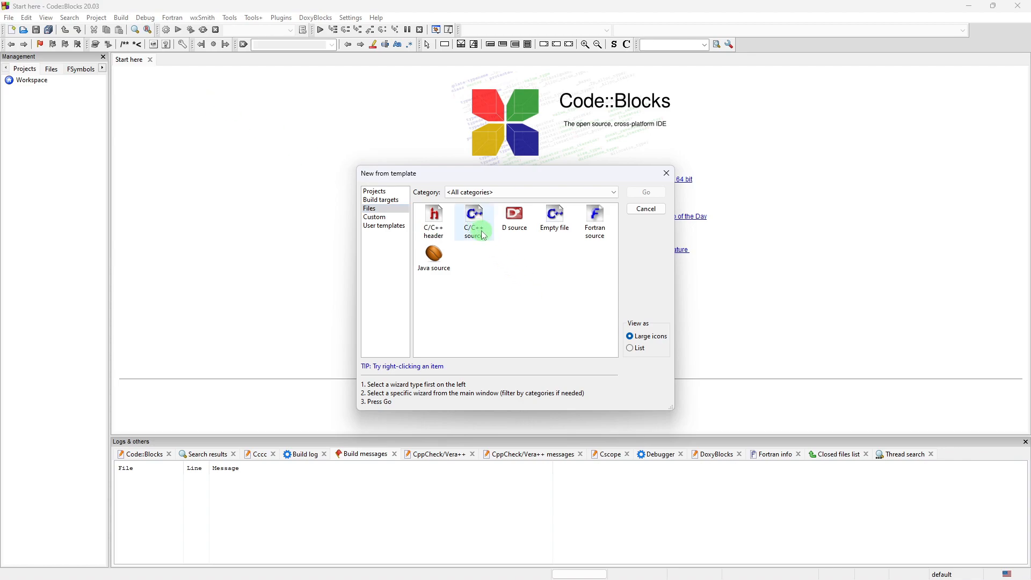
click(429, 237)
click(513, 222)
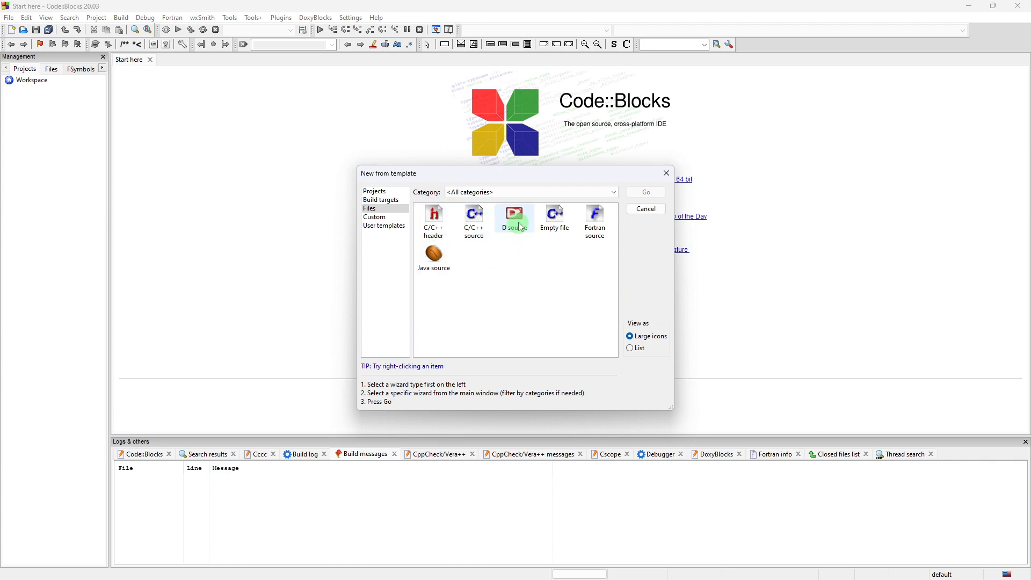
click(599, 239)
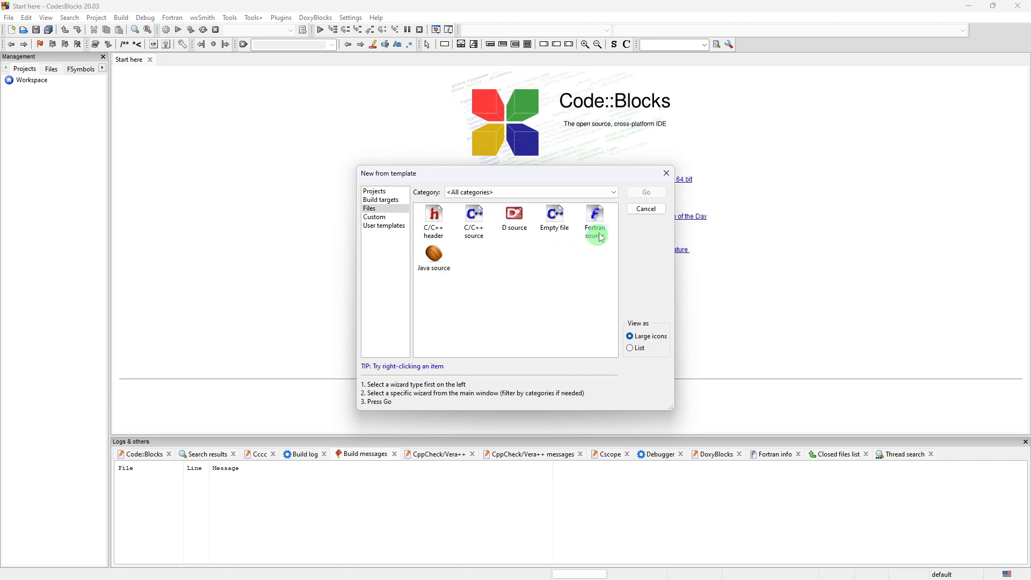
click(607, 239)
click(435, 235)
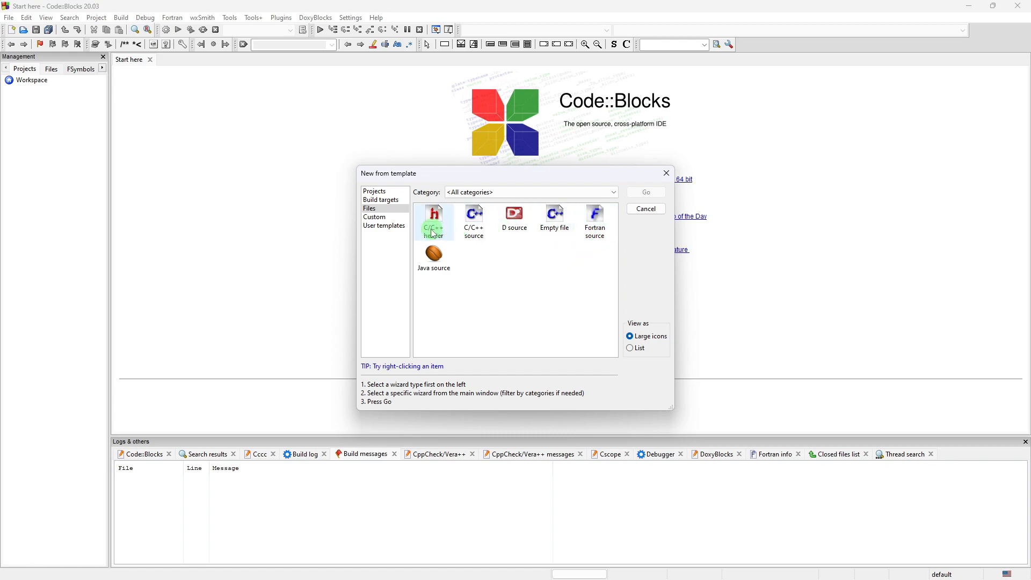
click(488, 260)
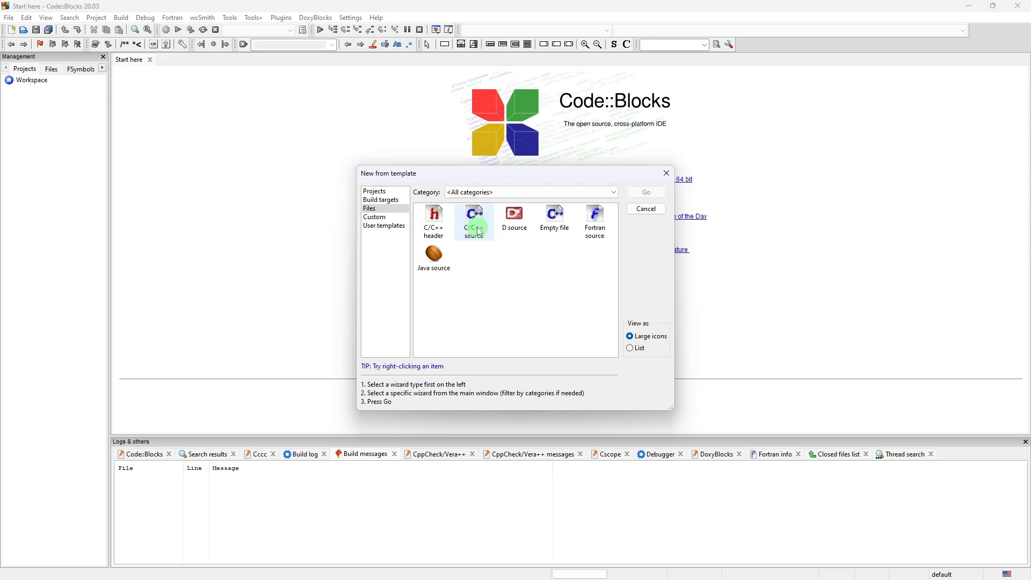
click(480, 234)
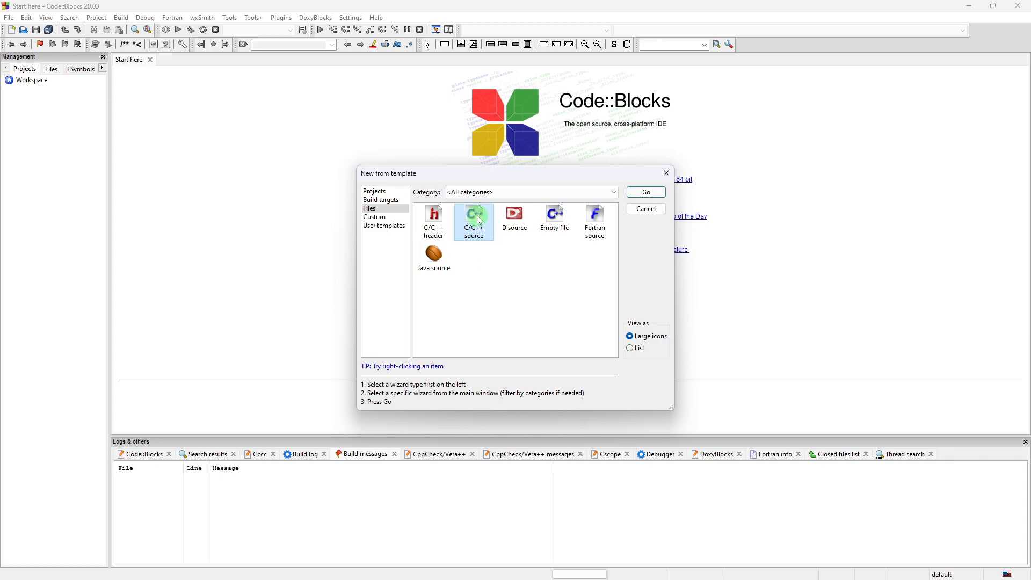
click(647, 192)
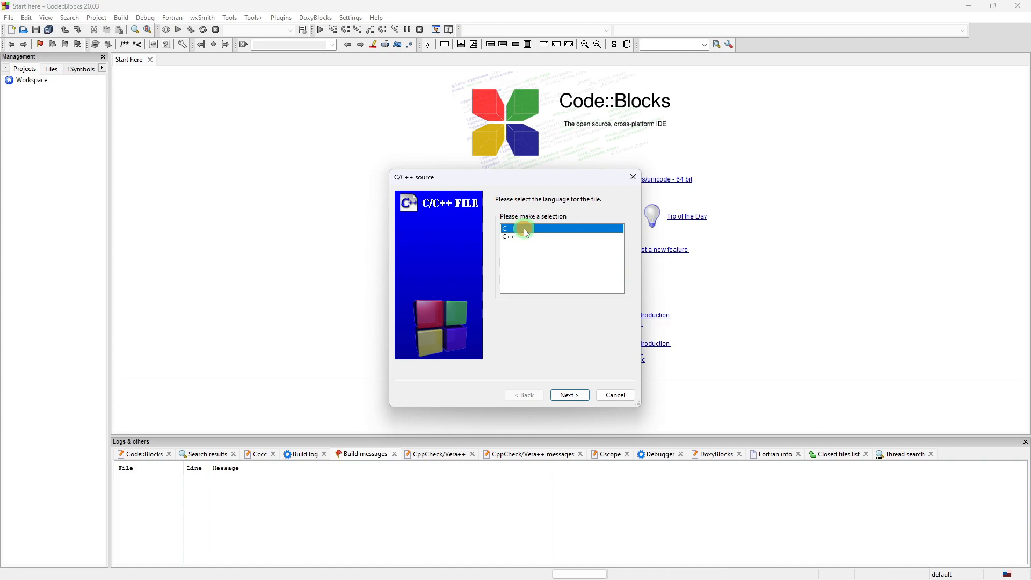
Step: Accept C as the file's language and browse for its location to Desktop, Friends Learning, Introduction to Programming
click(571, 396)
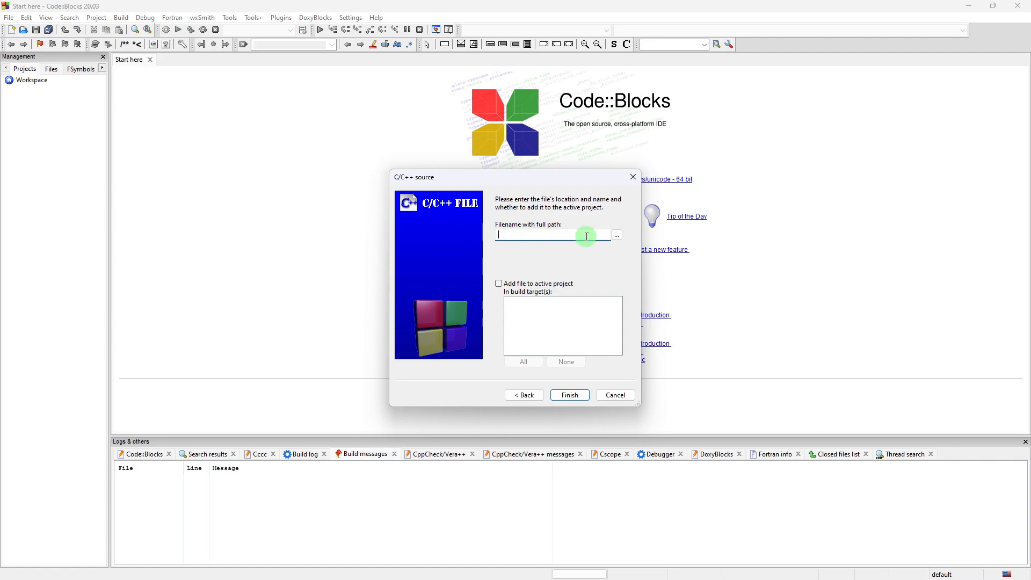
click(618, 236)
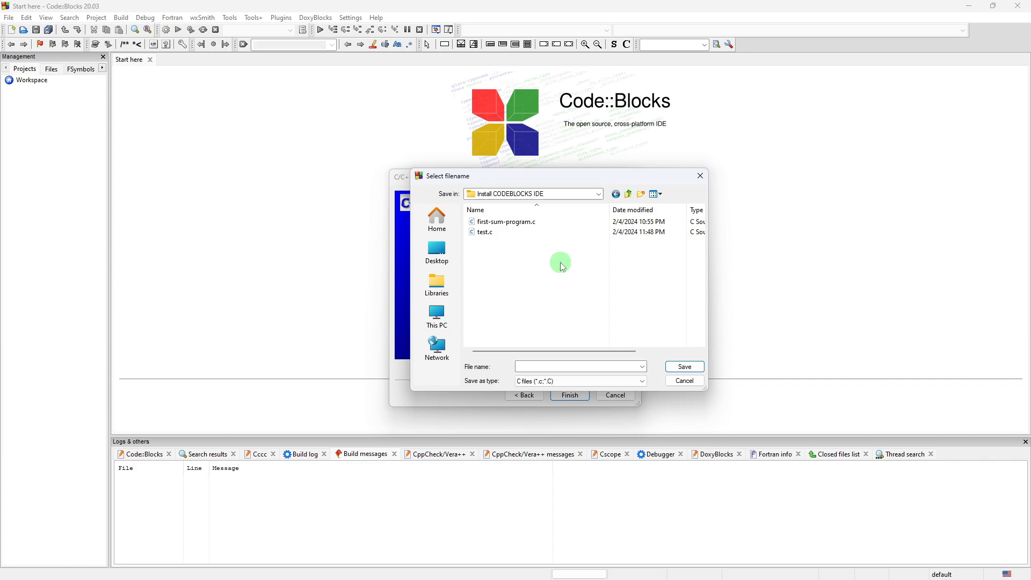
click(529, 366)
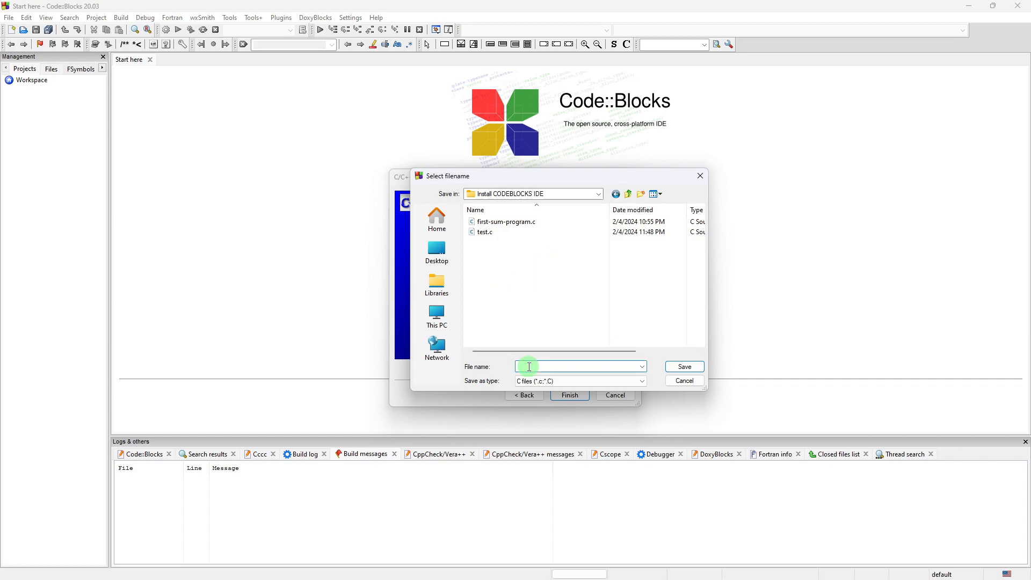
click(437, 252)
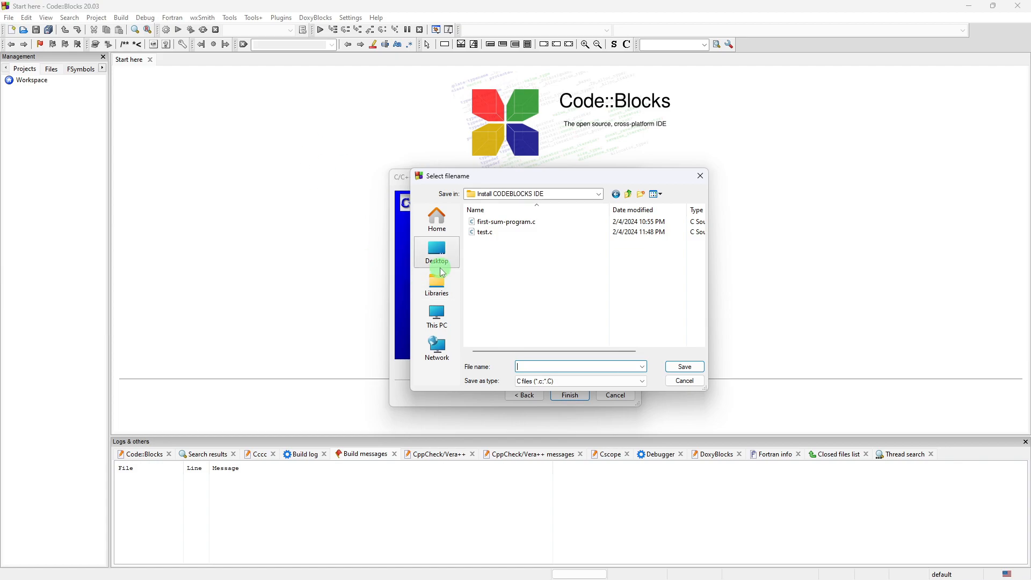
scroll(559, 273, down, 6)
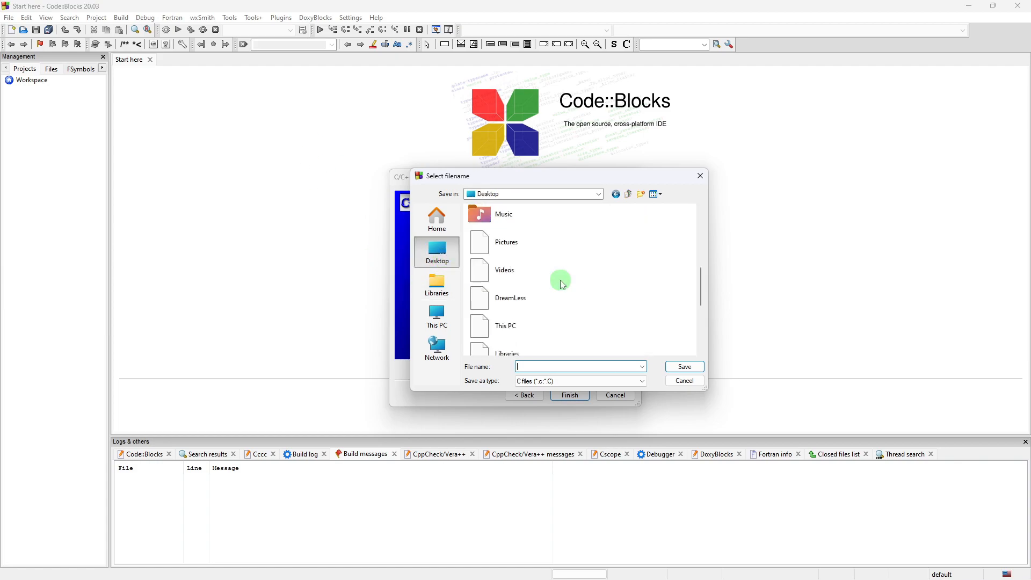
double_click(523, 252)
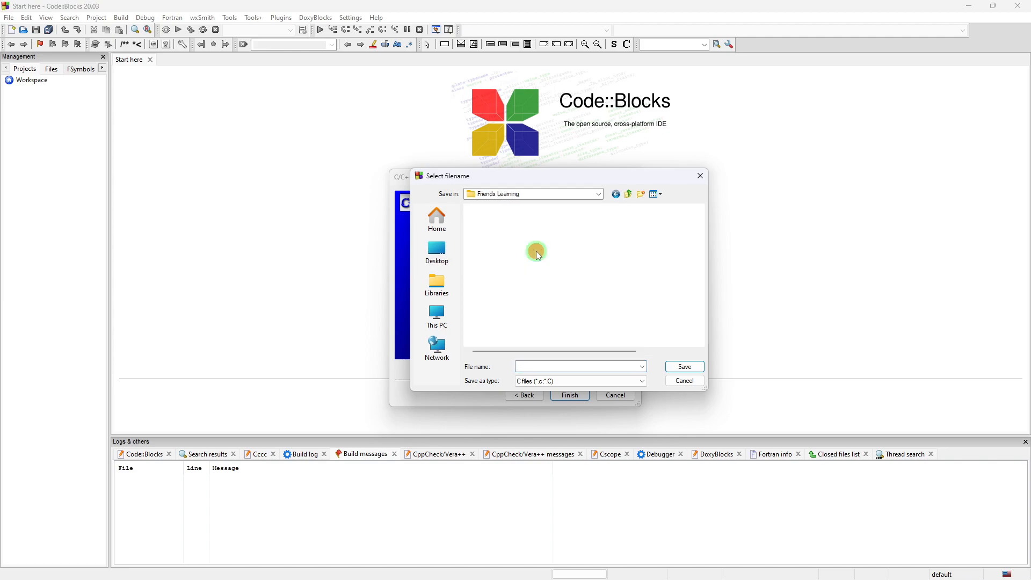
double_click(520, 225)
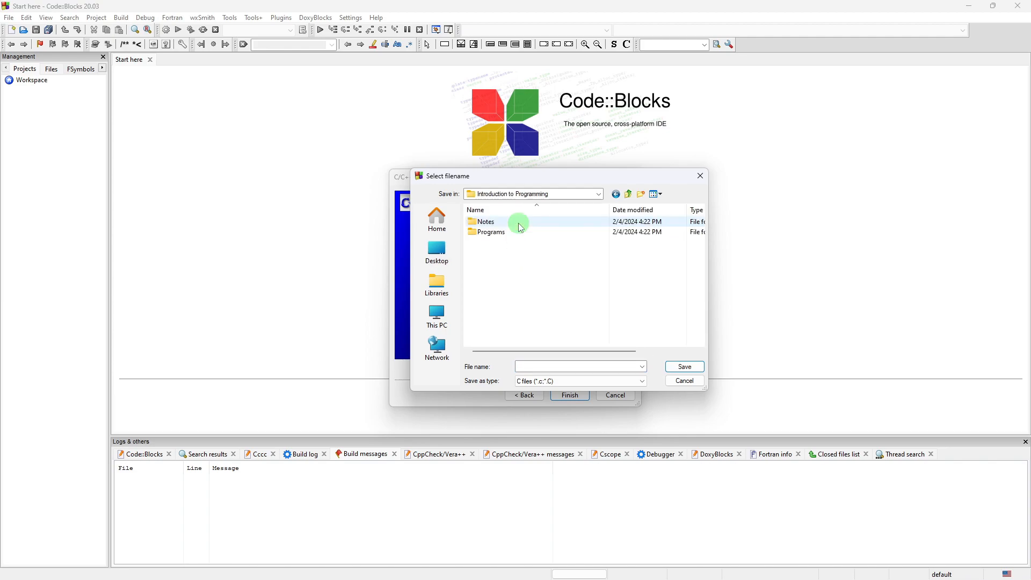
Step: Create a new folder named Test inside Introduction to Programming and open it
right_click(509, 254)
mouse_move(558, 375)
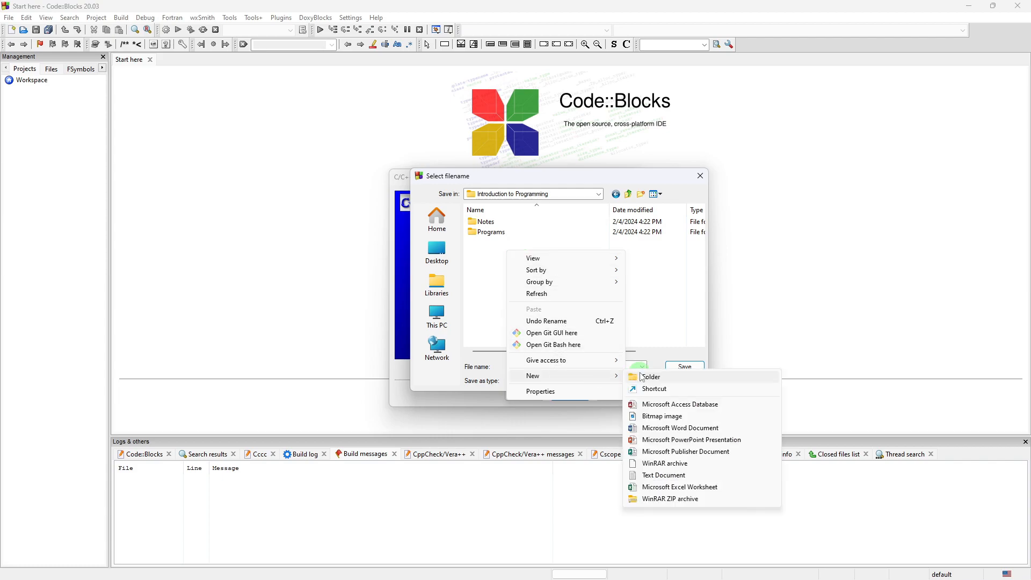
click(645, 376)
text(Test)
key(Return)
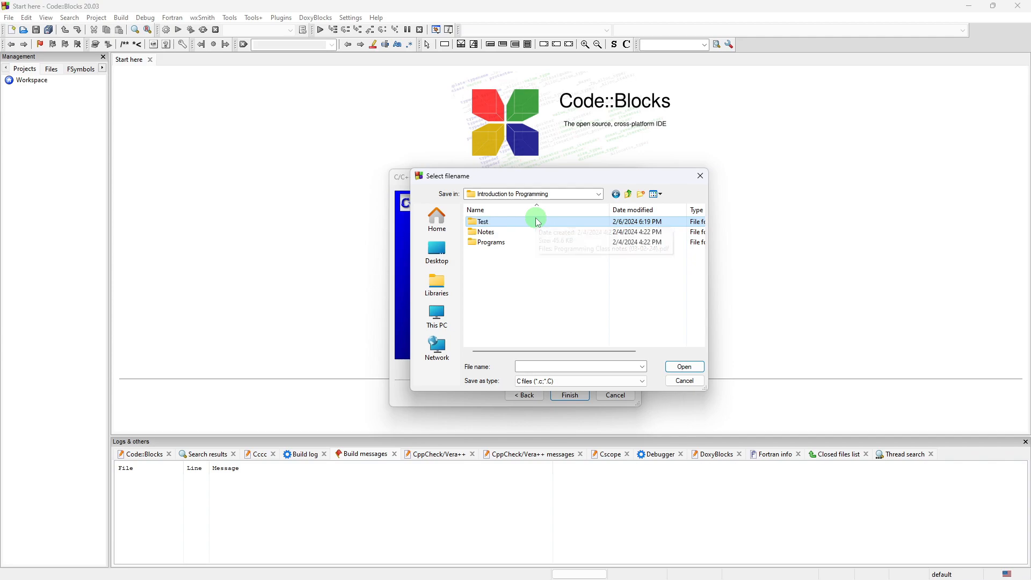
double_click(521, 242)
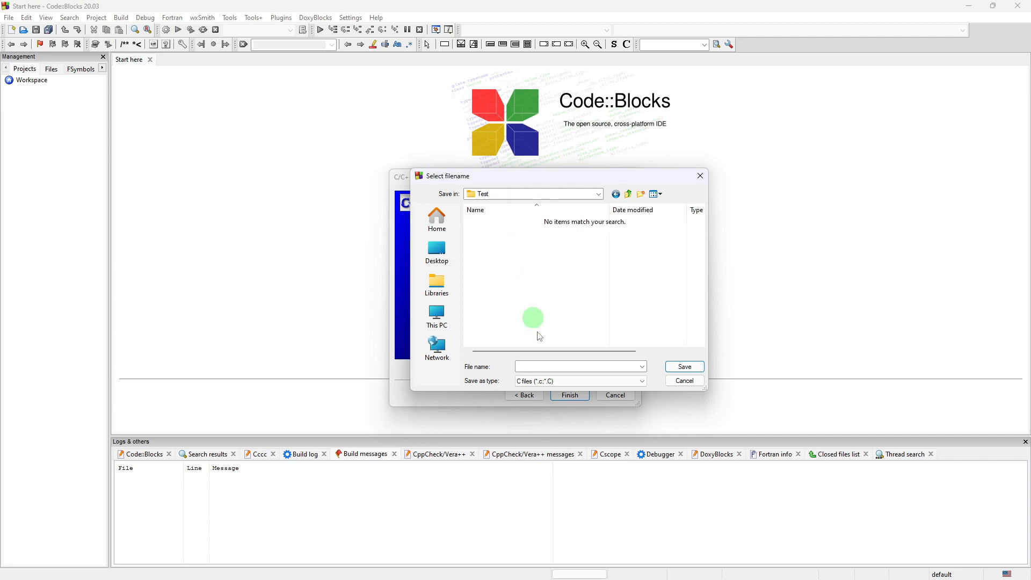
Step: Name the source file "Test IDE.c", save it in the Test folder and finish the file wizard
click(569, 365)
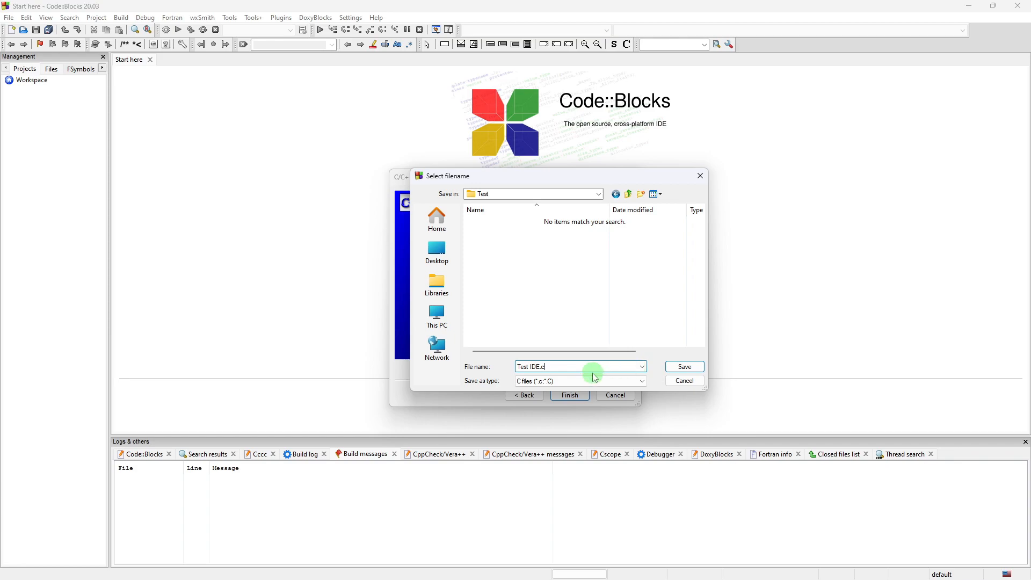
click(686, 367)
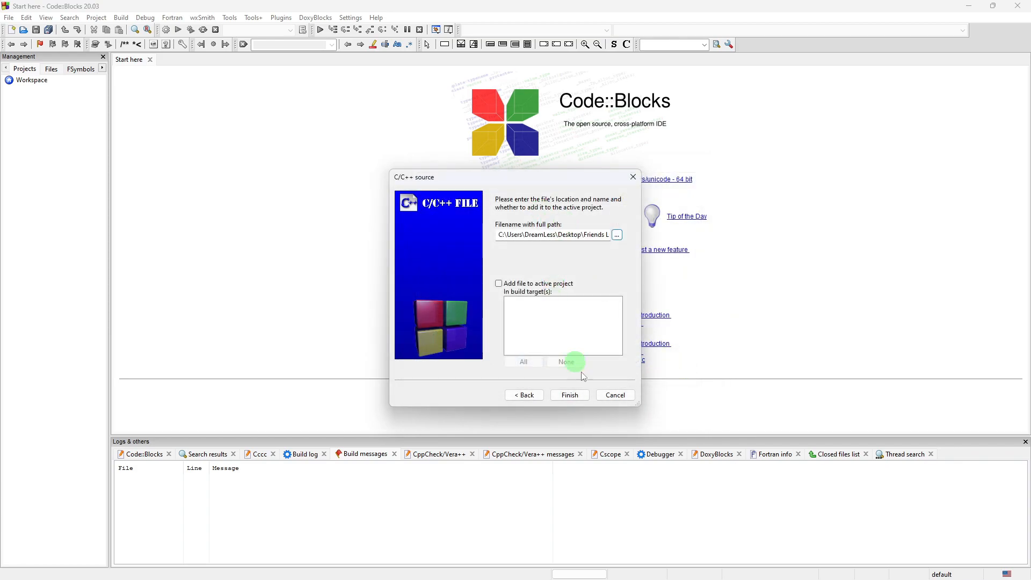
click(571, 396)
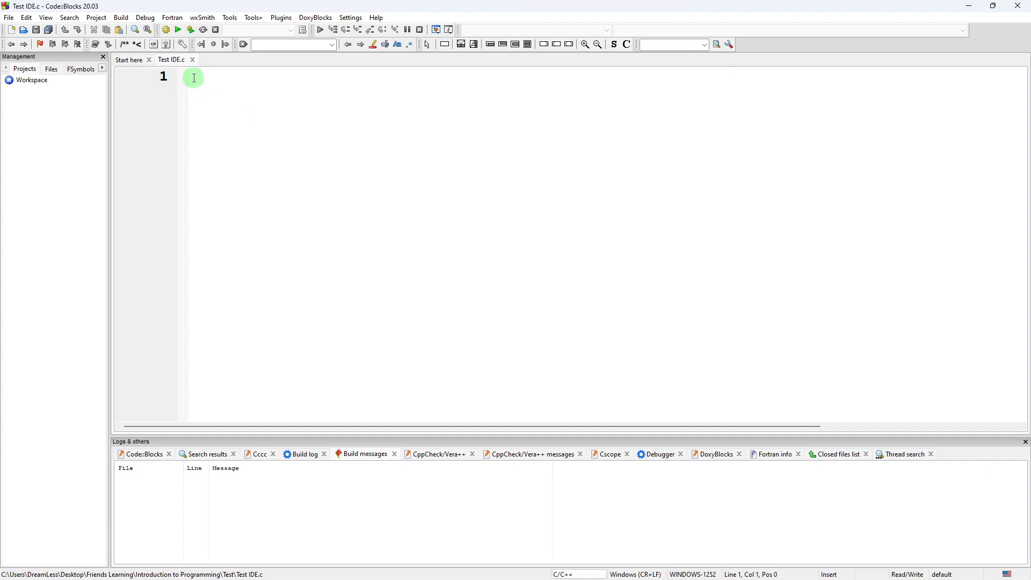
Step: Zoom the editor text out and in to try different display sizes
ctrl+scroll(236, 105, down, 3)
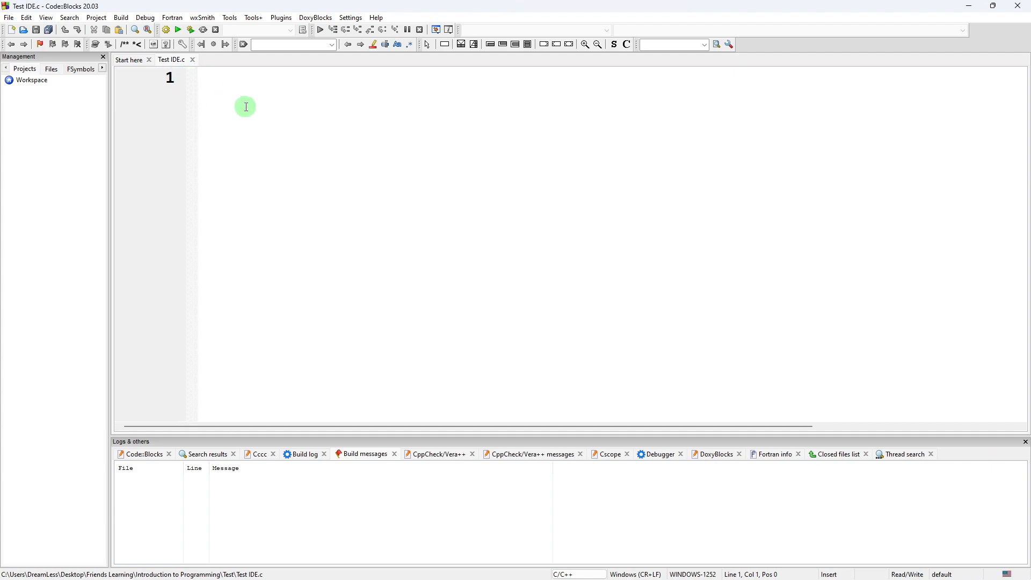
ctrl+scroll(247, 110, down, 1)
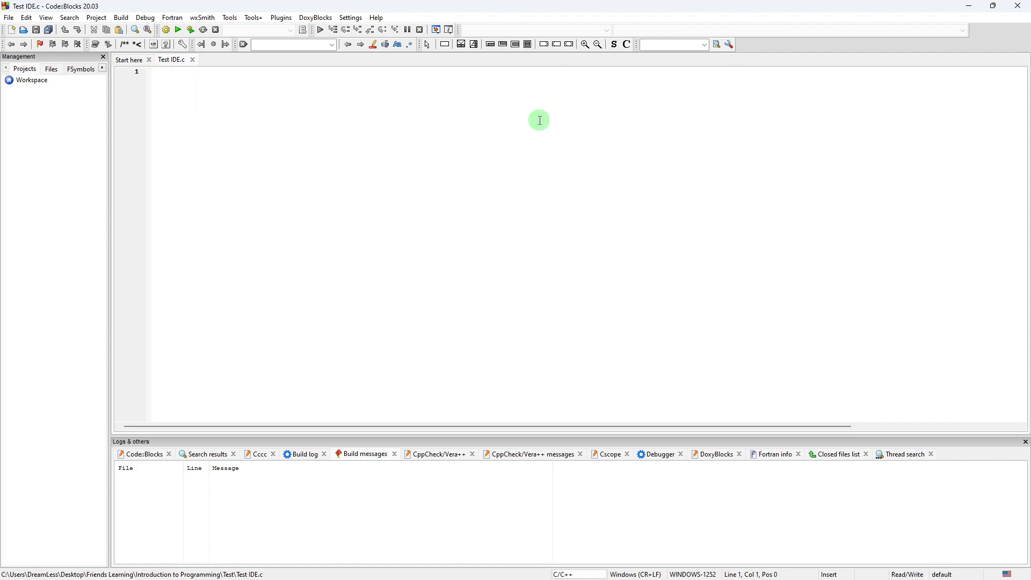
ctrl+scroll(363, 159, up, 3)
ctrl+scroll(365, 160, down, 3)
ctrl+scroll(365, 160, up, 1)
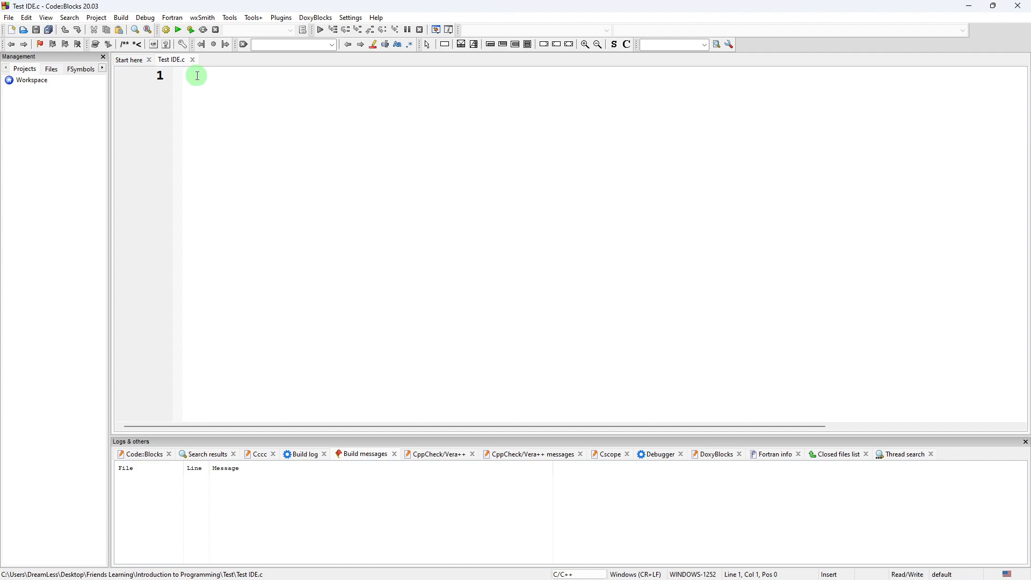
Step: Set the editor font to Comic Sans MS and enter a line of random letters in Test IDE.c to preview it
click(352, 19)
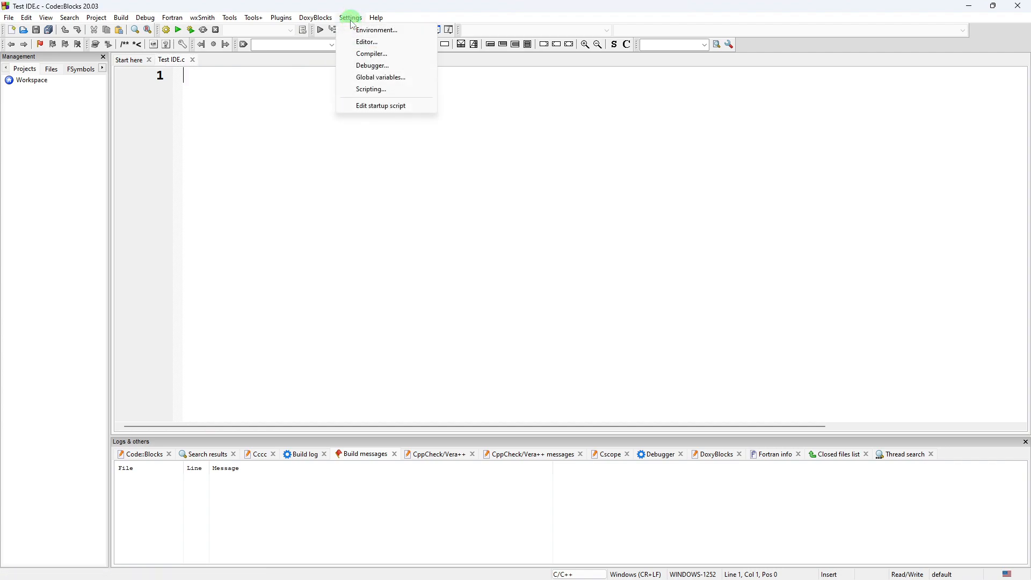
click(373, 43)
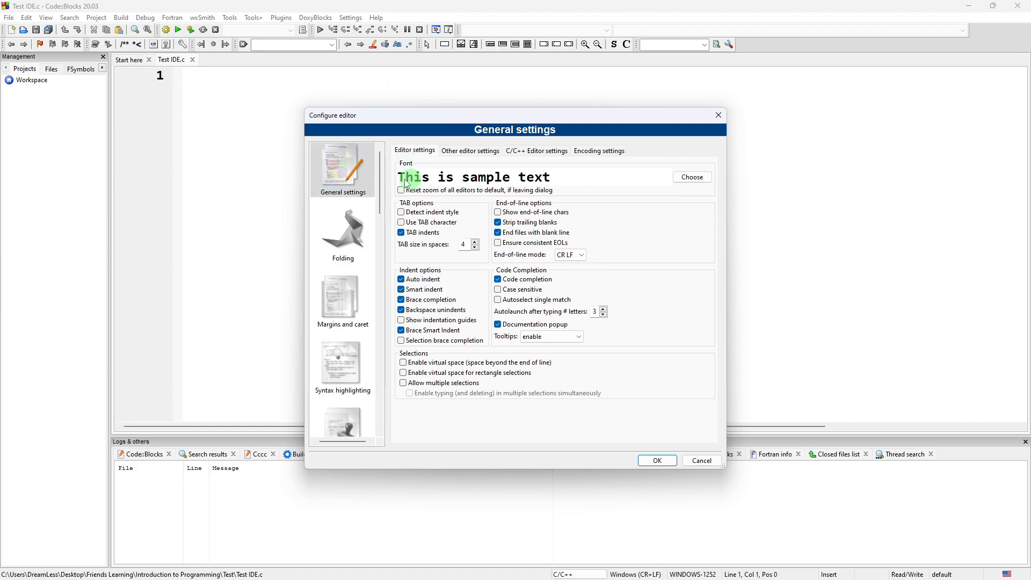
click(692, 178)
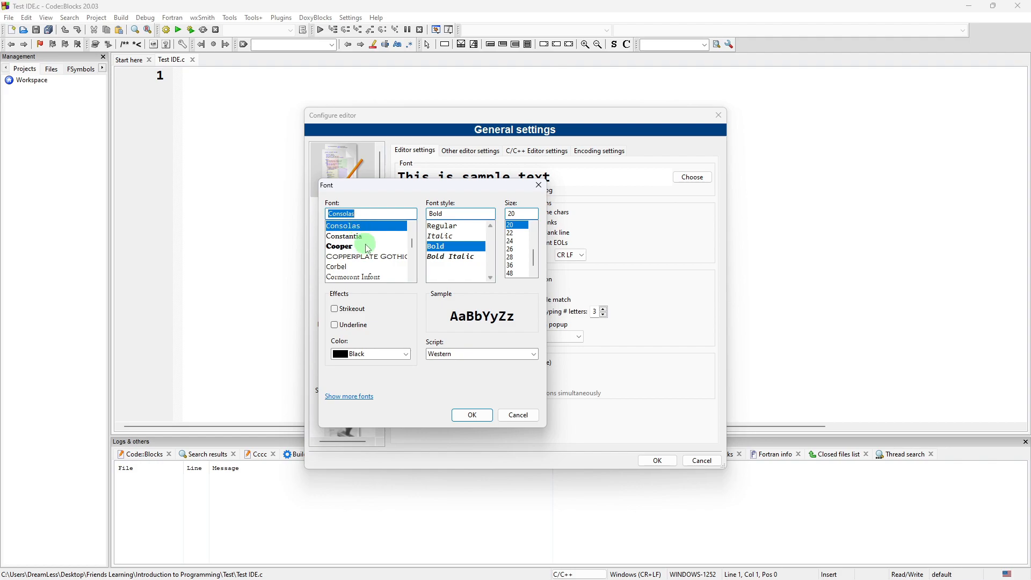
scroll(379, 252, up, 2)
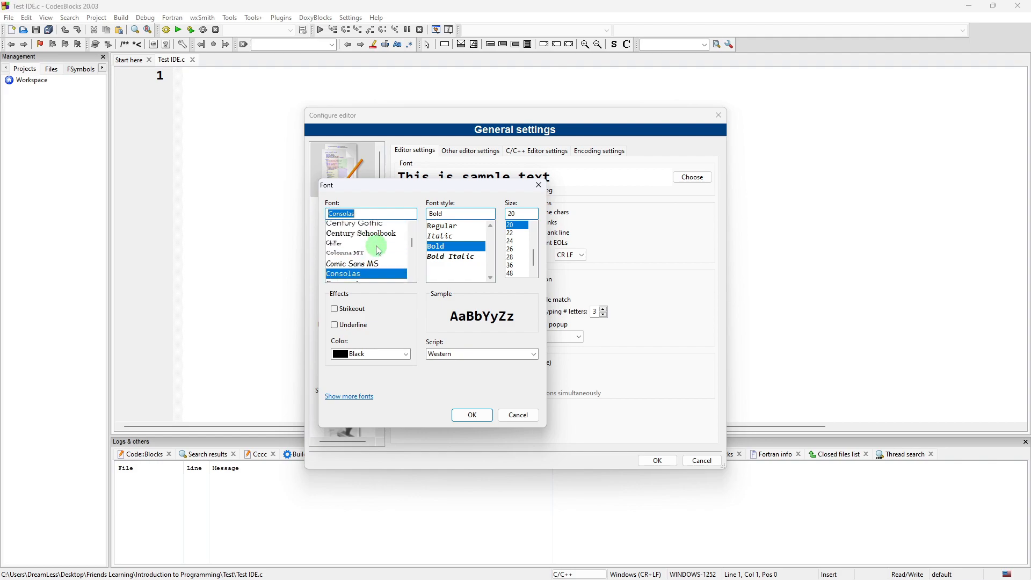
scroll(378, 241, down, 1)
click(367, 247)
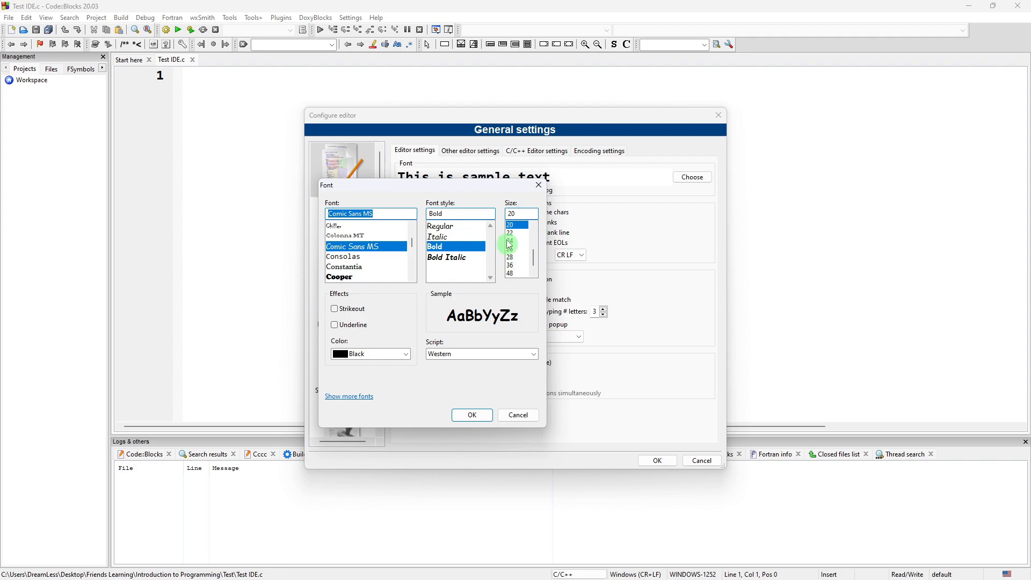
click(472, 415)
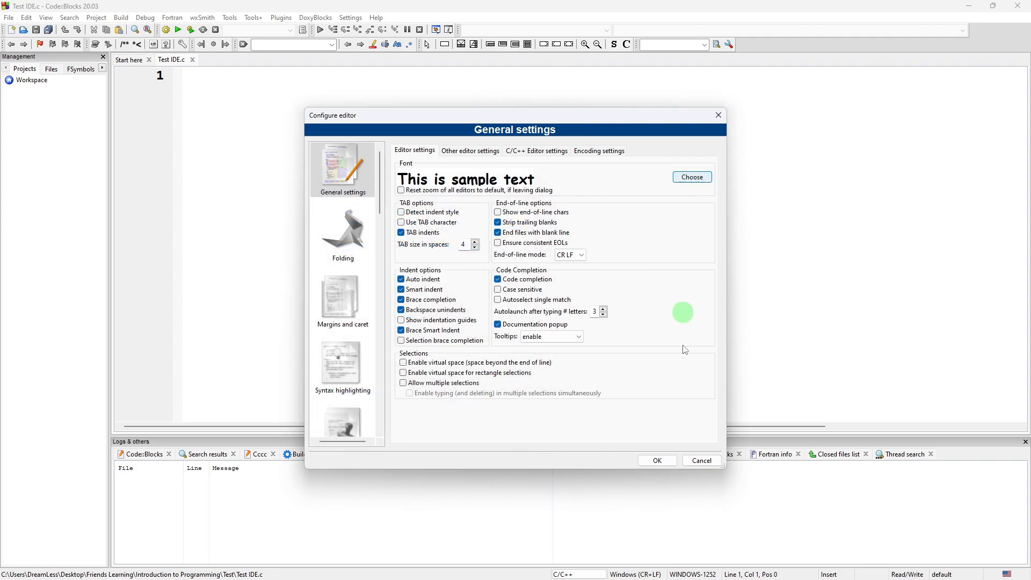
click(658, 460)
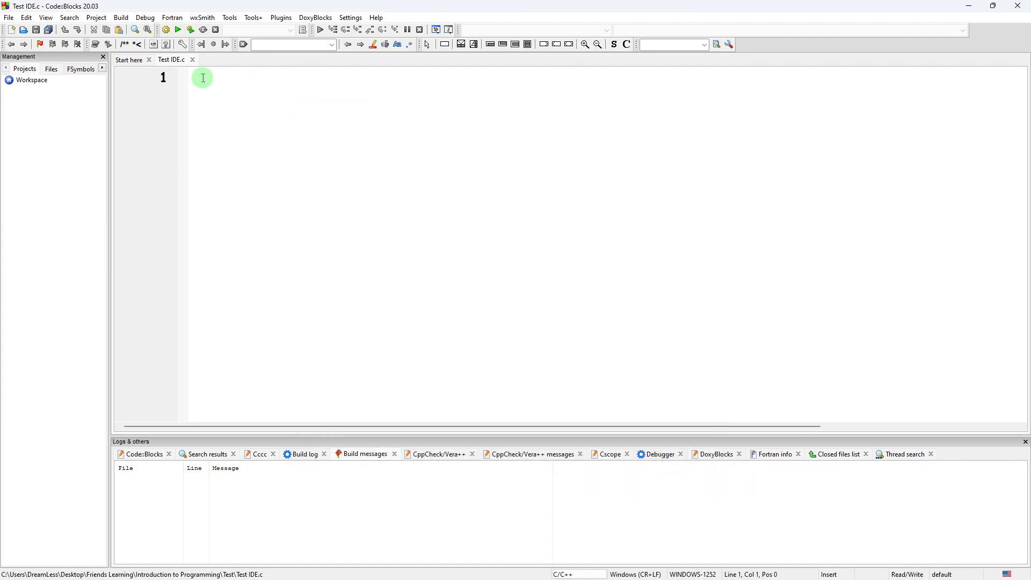
text(rgsdfgdfbagasdf)
Step: Set the editor font back to Consolas in the general editor settings
click(351, 17)
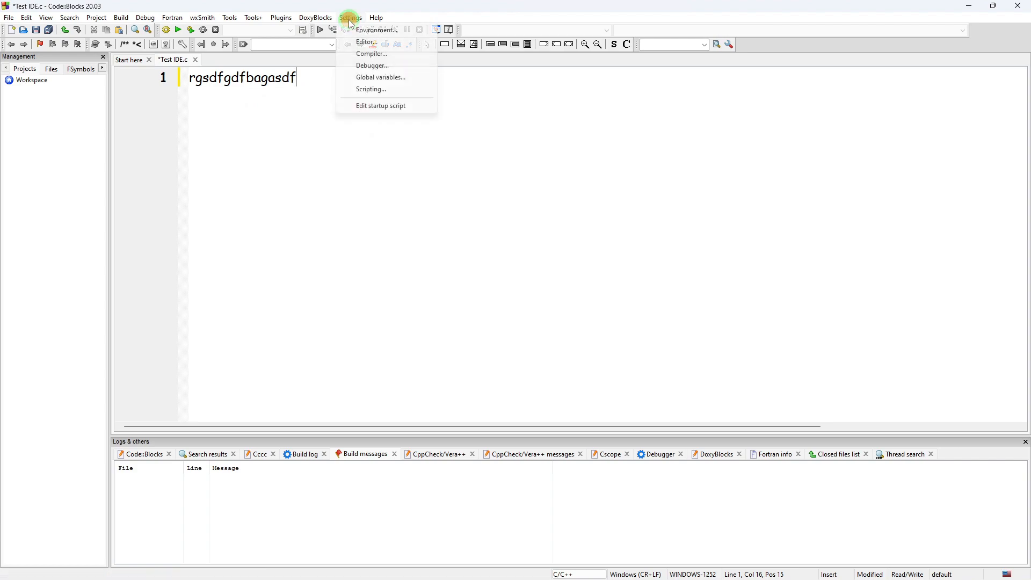
click(368, 41)
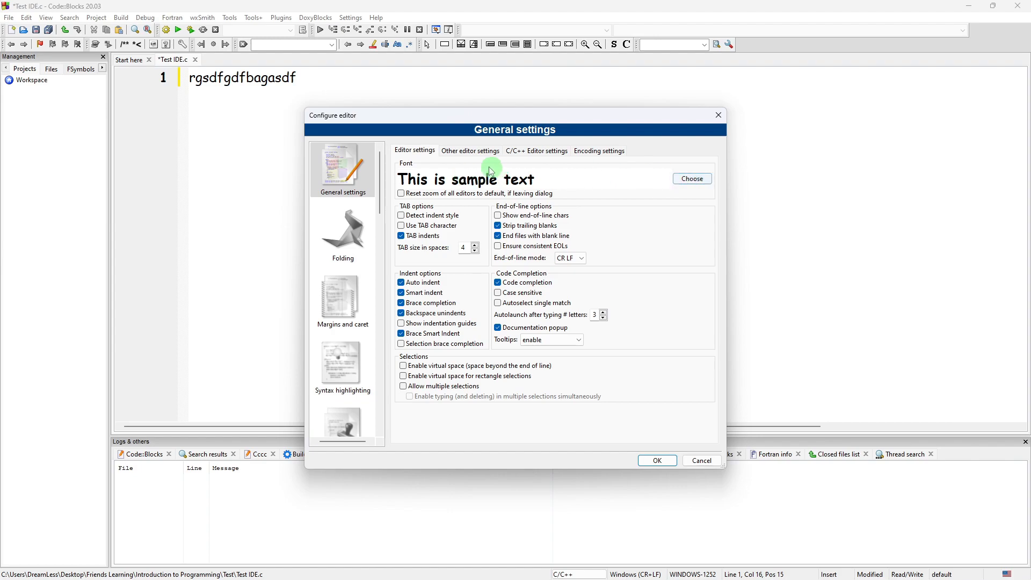
click(692, 177)
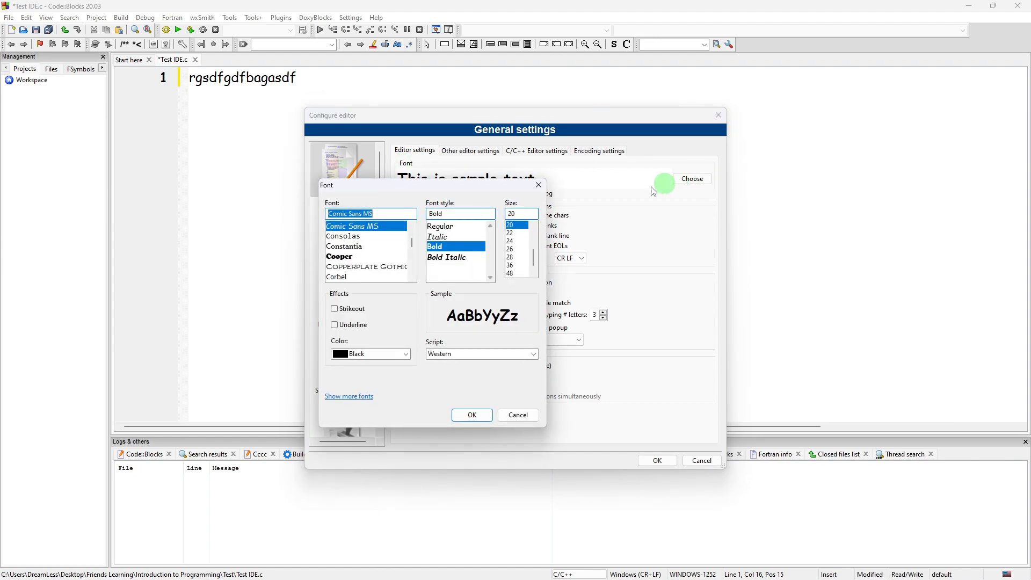
click(345, 236)
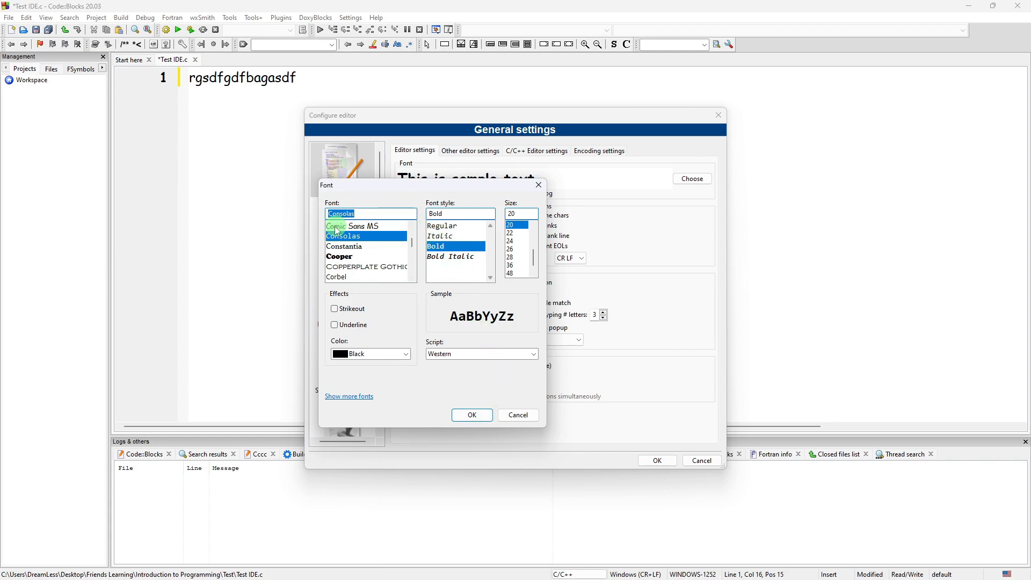
click(472, 415)
click(654, 461)
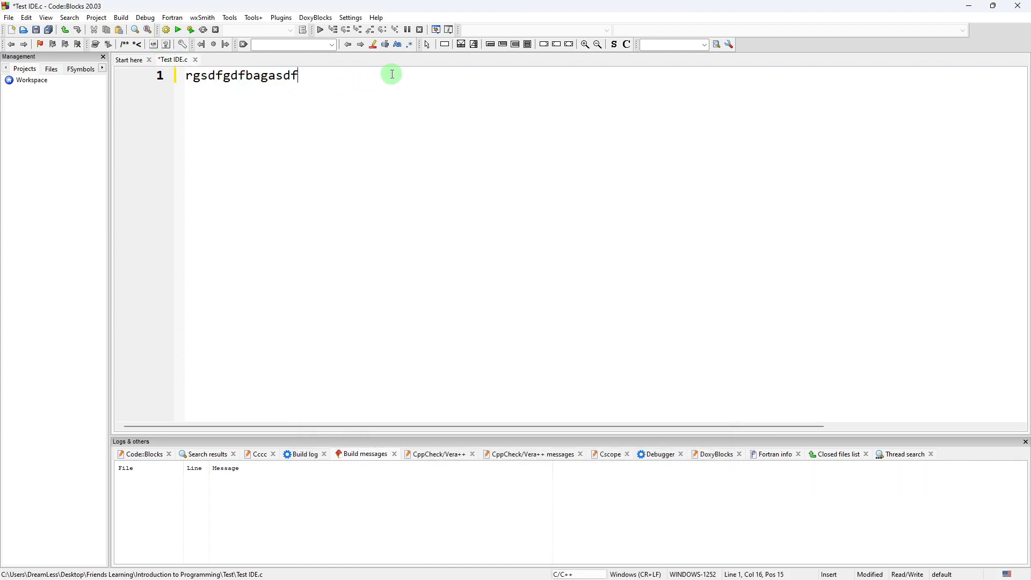
Step: Delete all the sample text from line 1 of Test IDE.c
key(BackSpace)
key(BackSpace)
key(BackSpace)
key(BackSpace)
key(BackSpace)
key(BackSpace)
key(BackSpace)
key(BackSpace)
key(BackSpace)
key(BackSpace)
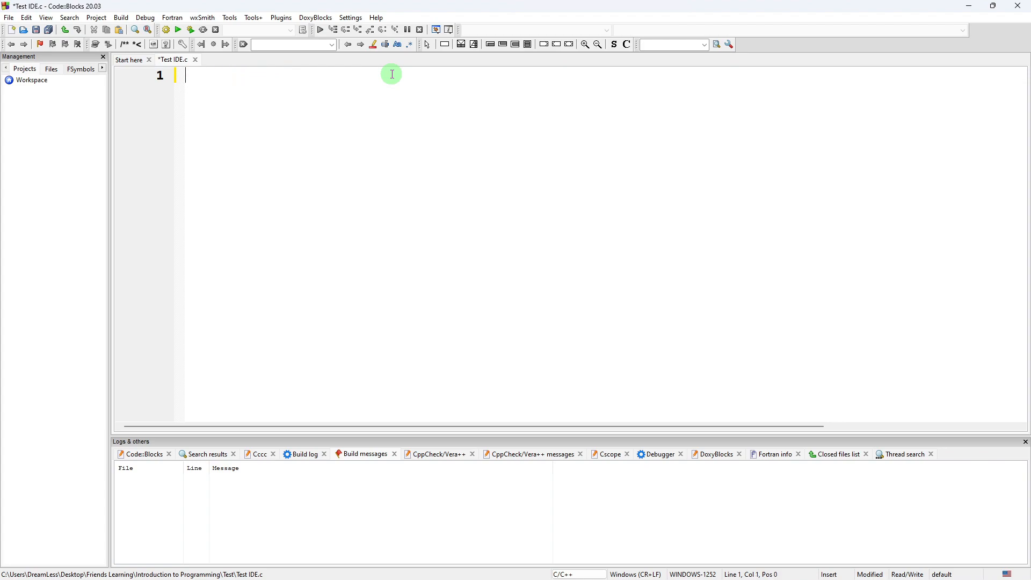